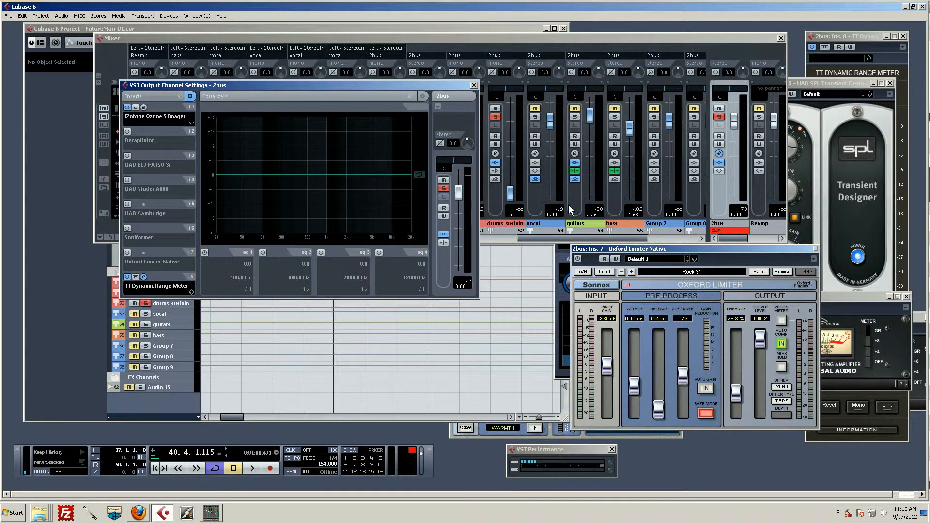
Open the snare_crush channel's settings from the mixer and move that window off the snare_crush strip
click(417, 42)
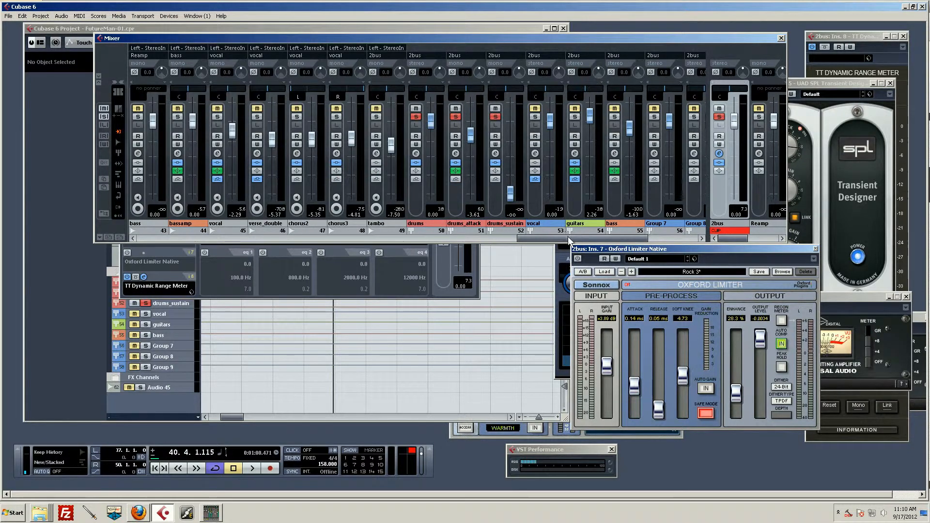
drag(573, 237, 208, 227)
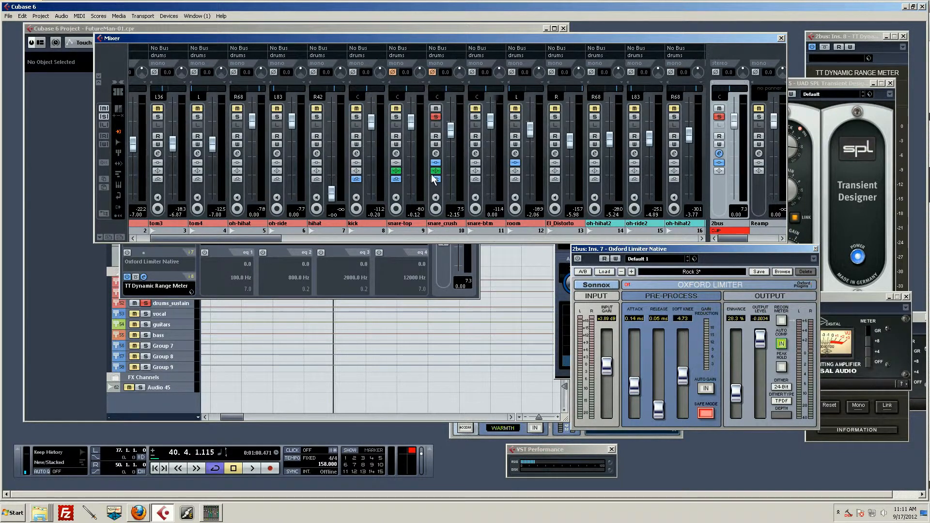
click(435, 154)
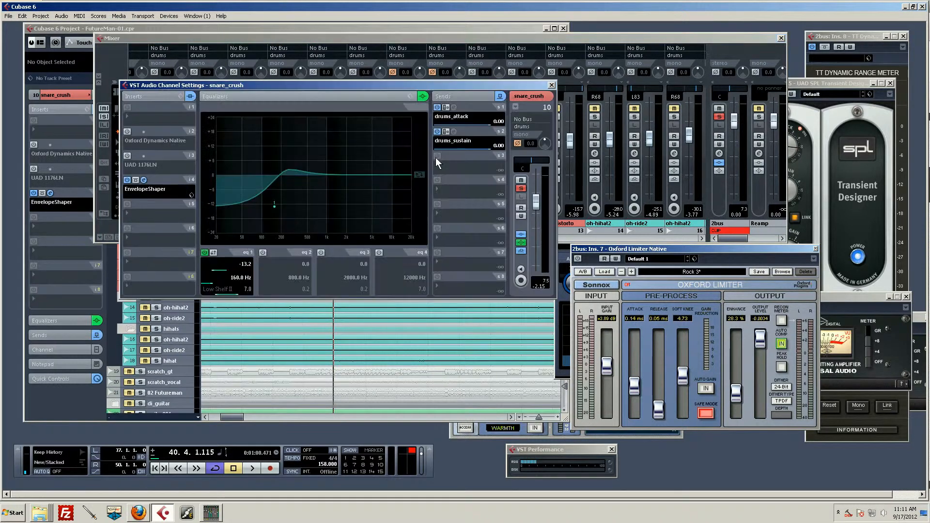
drag(284, 83, 566, 124)
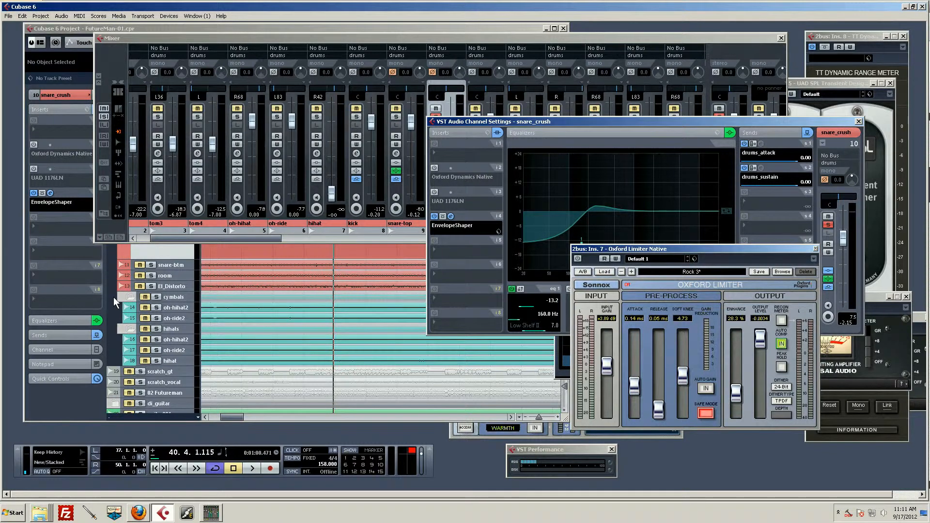
Look over the project's track list and bring the snare_crush channel settings back to the front
click(61, 397)
scroll(315, 271, up, 1)
scroll(315, 271, down, 2)
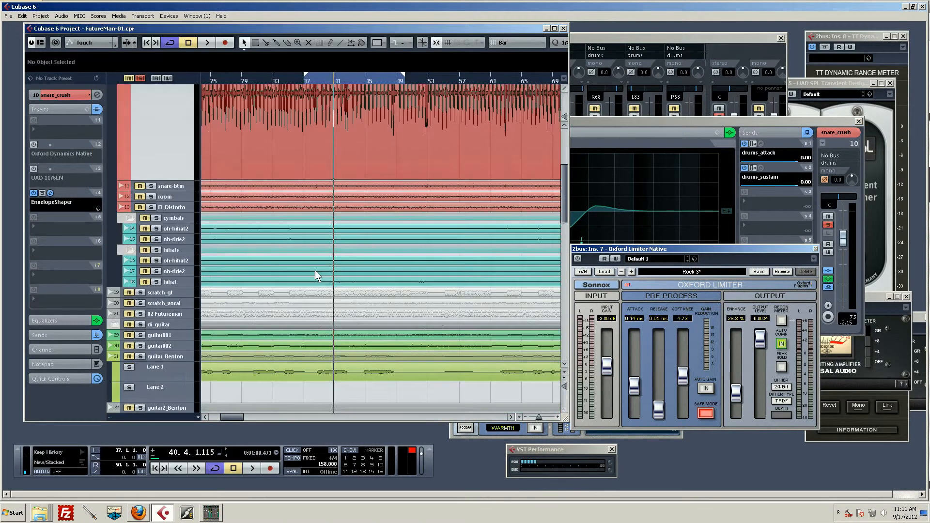
scroll(316, 270, up, 2)
click(740, 114)
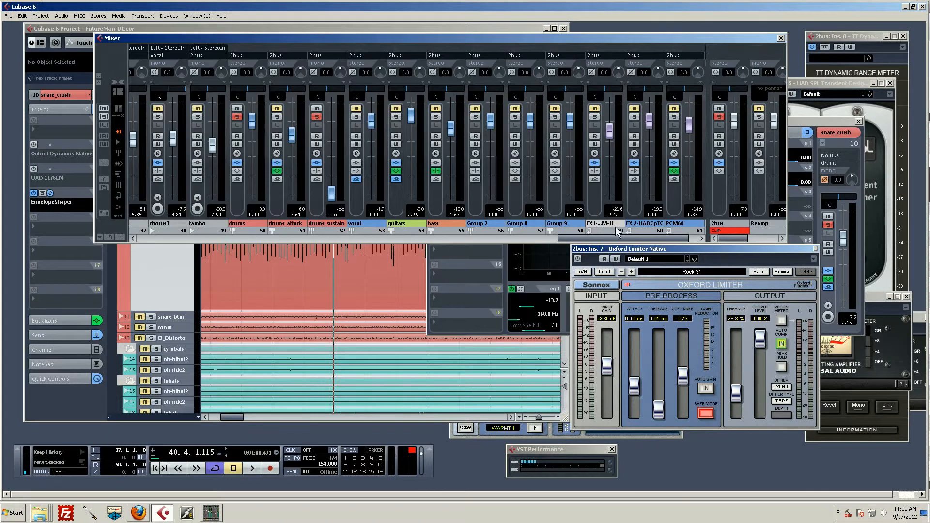
drag(654, 238, 262, 237)
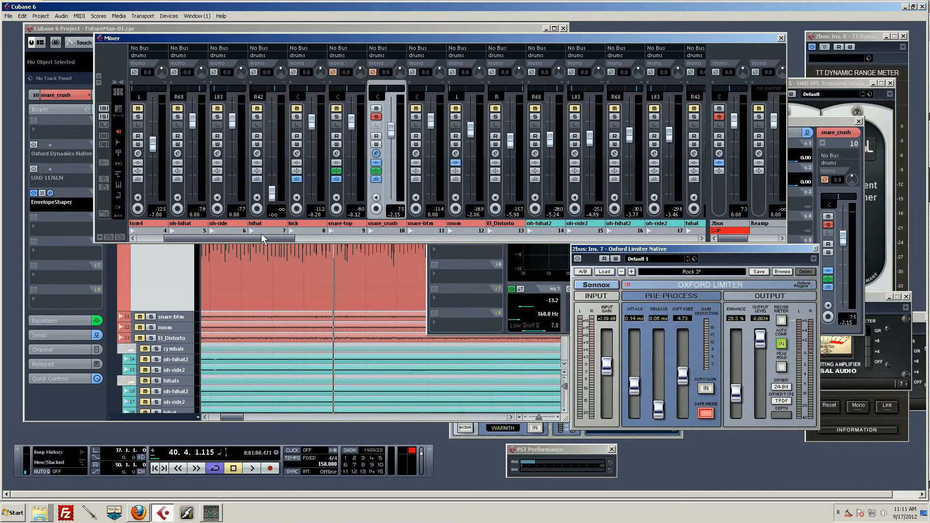
click(376, 153)
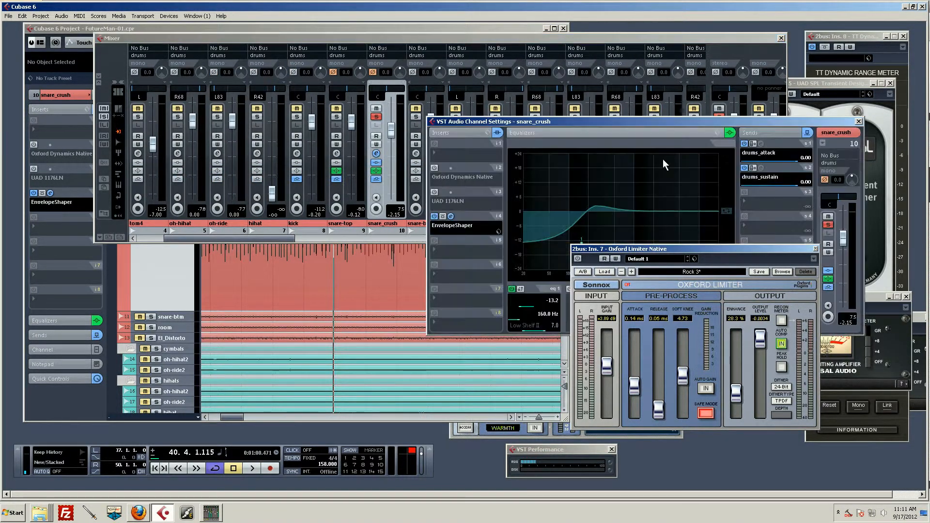
Compare the snare_crush playback with the EnvelopeShaper insert bypassed and re-enabled, moving the Oxford Limiter window aside
click(443, 216)
key(space)
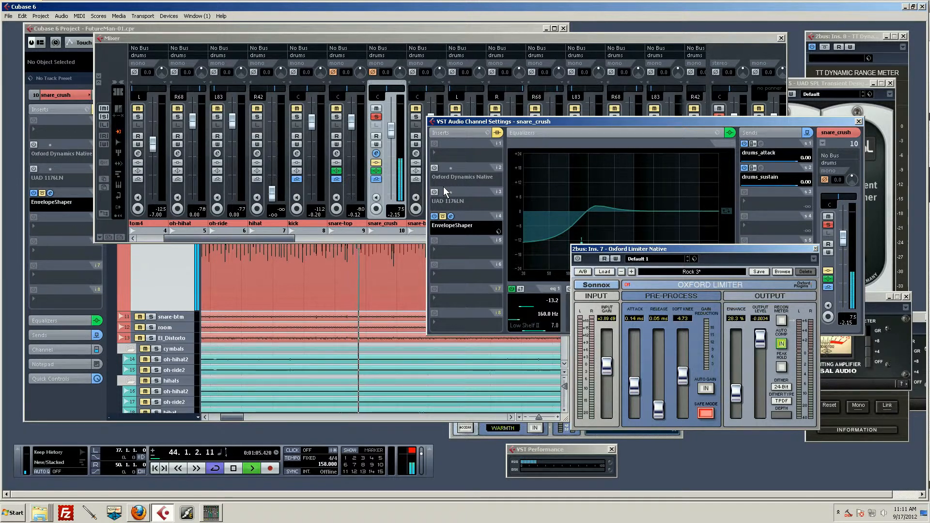
key(space)
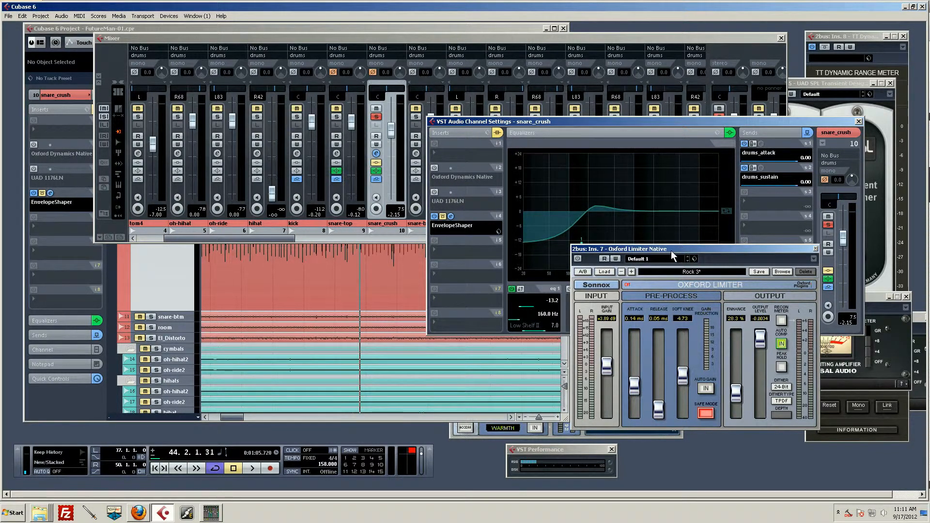
drag(670, 251, 735, 276)
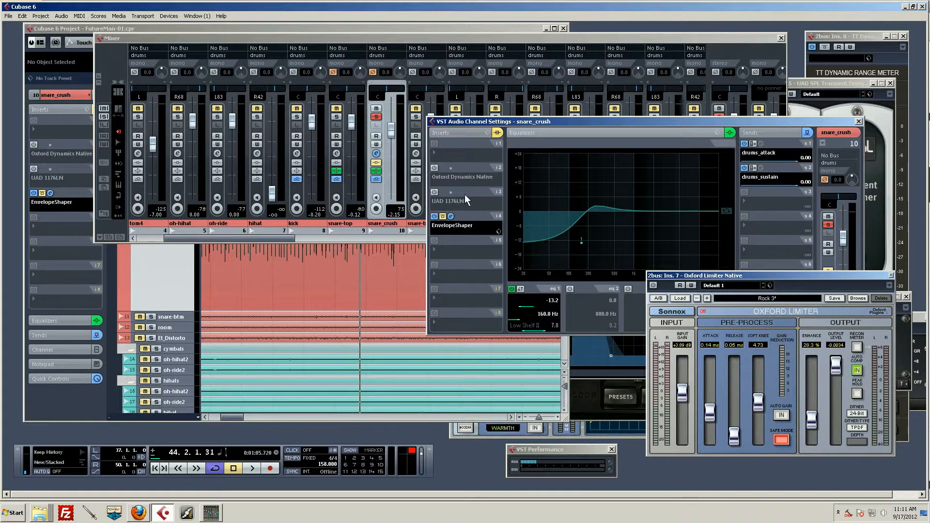
click(442, 216)
key(space)
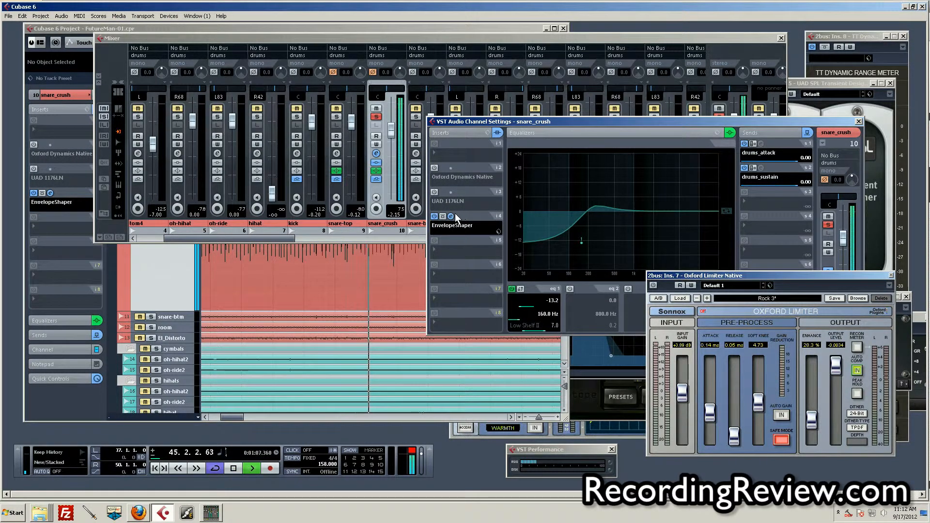
Open the EnvelopeShaper editor on snare_crush, close the Oxford Limiter window, and move the editor off the channel's equalizer
click(451, 216)
key(space)
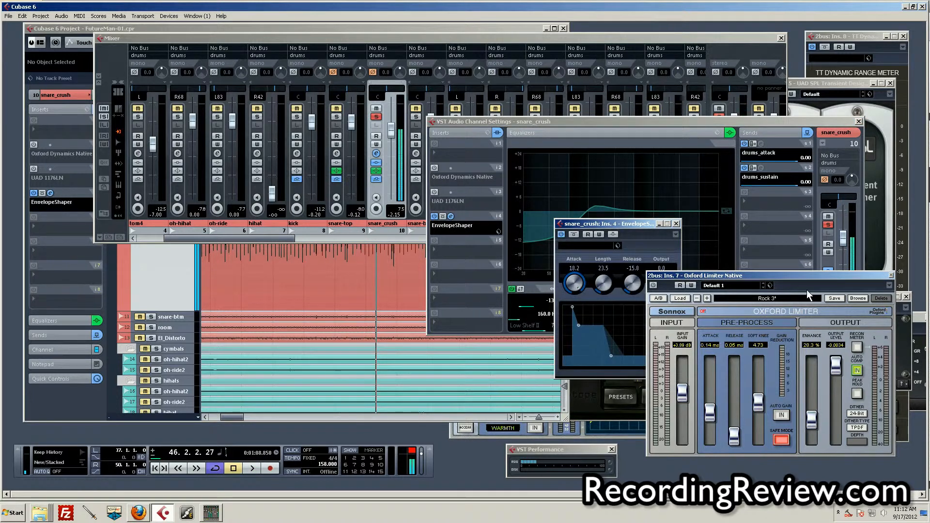
click(891, 276)
drag(615, 225, 693, 256)
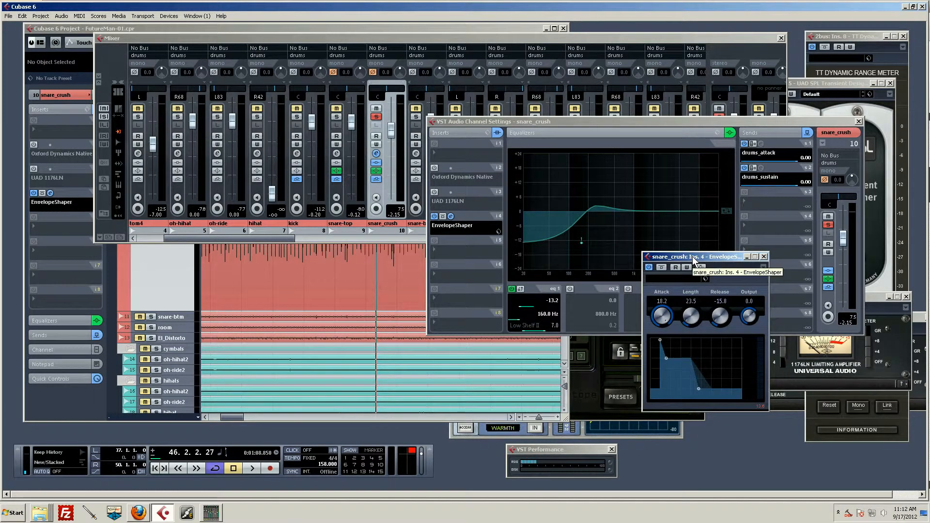
drag(707, 258, 736, 272)
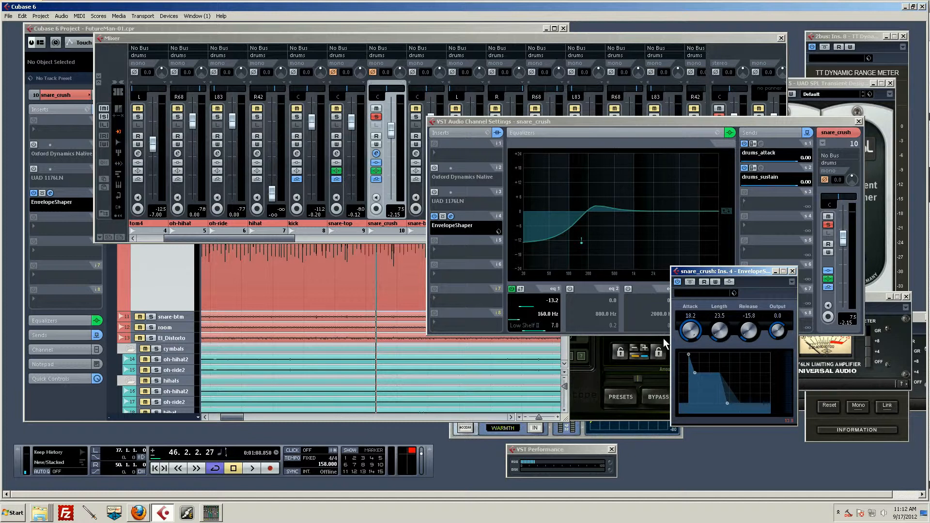
Set the EnvelopeShaper Attack to 0 and audition snare_crush
double_click(690, 318)
text(0)
key(Return)
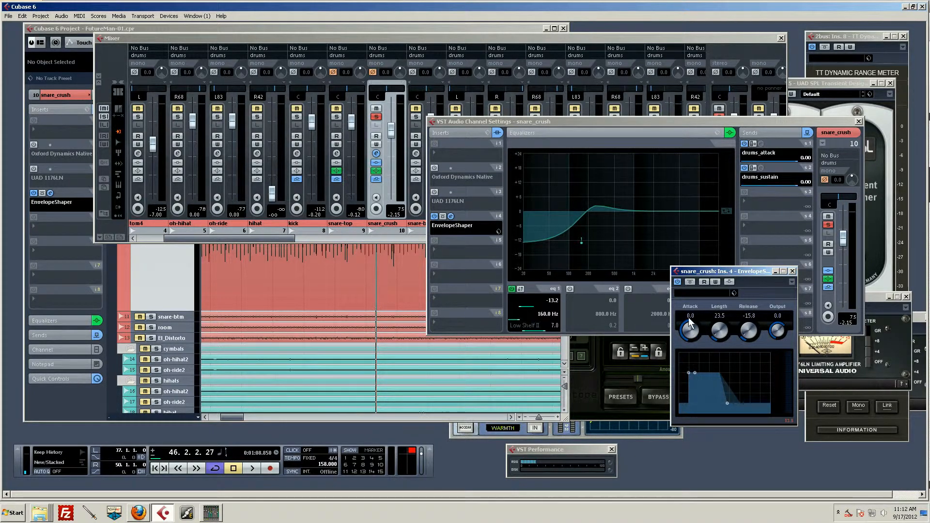
key(space)
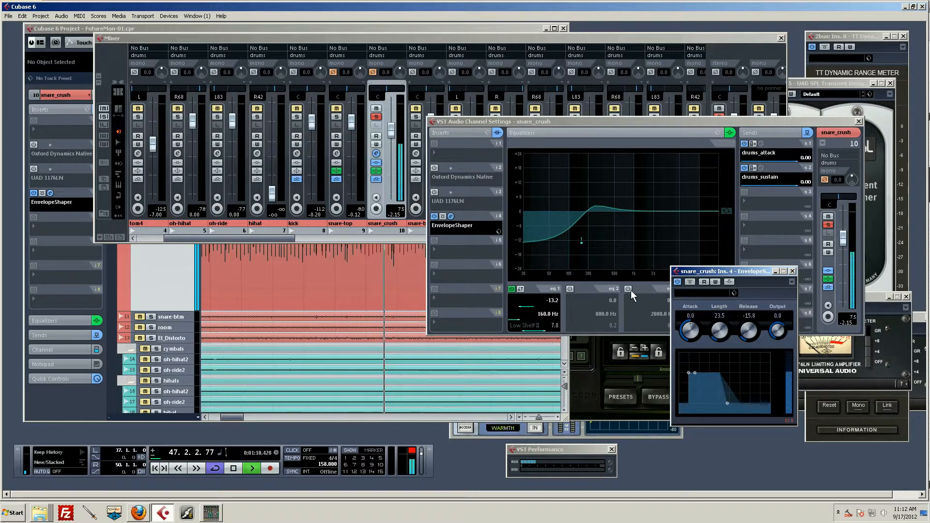
key(space)
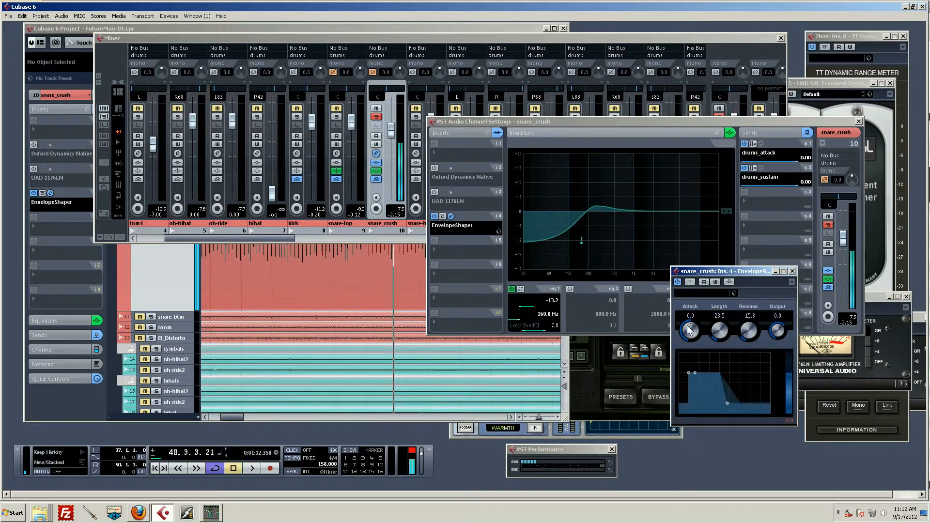
Raise the EnvelopeShaper Attack to 18.4 and audition the snare_crush track
drag(692, 333, 704, 304)
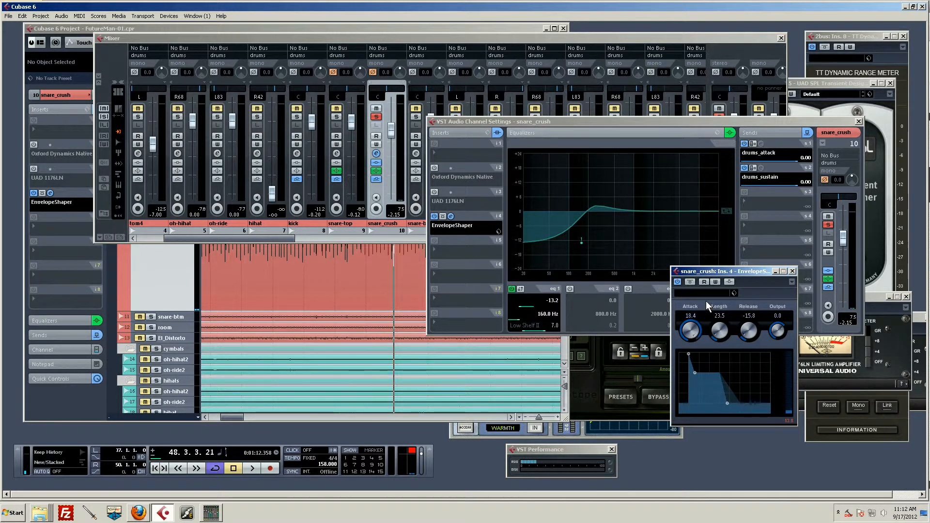
key(space)
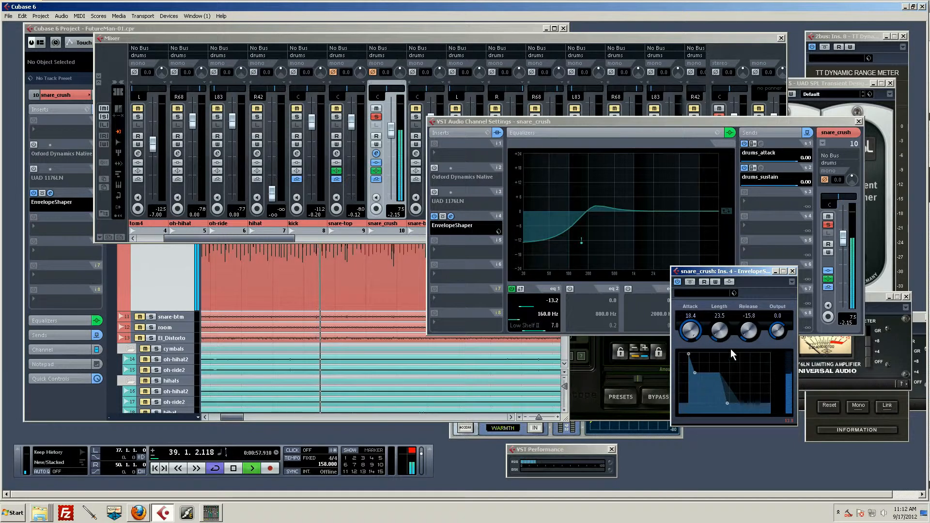
key(space)
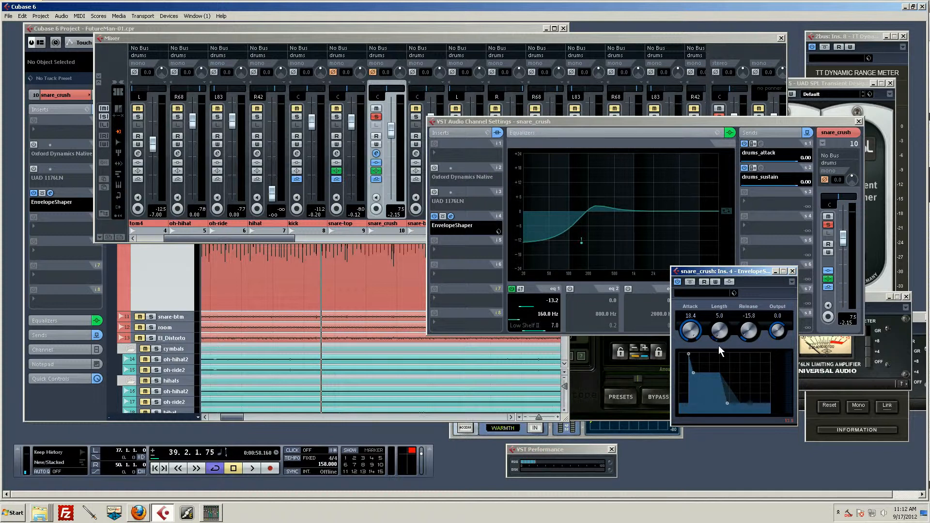
Try the EnvelopeShaper Length at 200, then set it to 5.0 while snare_crush plays
drag(719, 340, 727, 223)
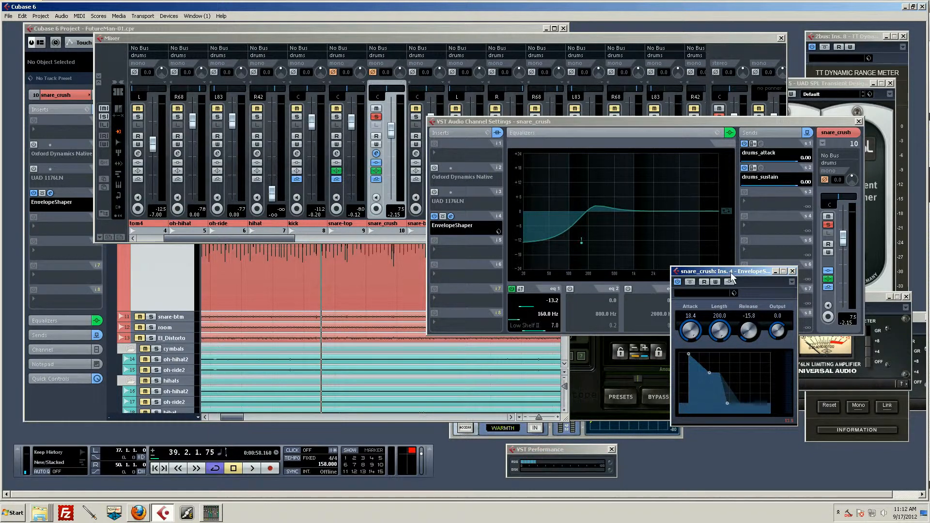
key(space)
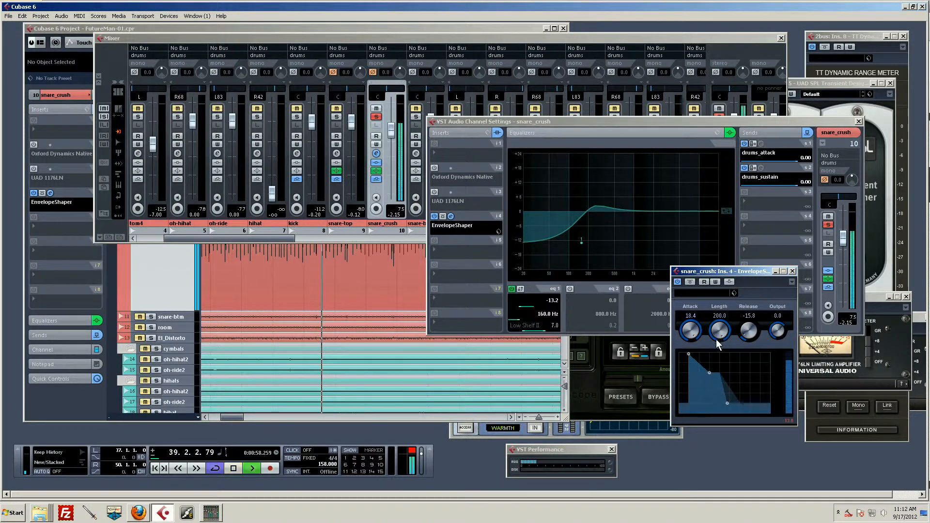
drag(720, 342, 705, 408)
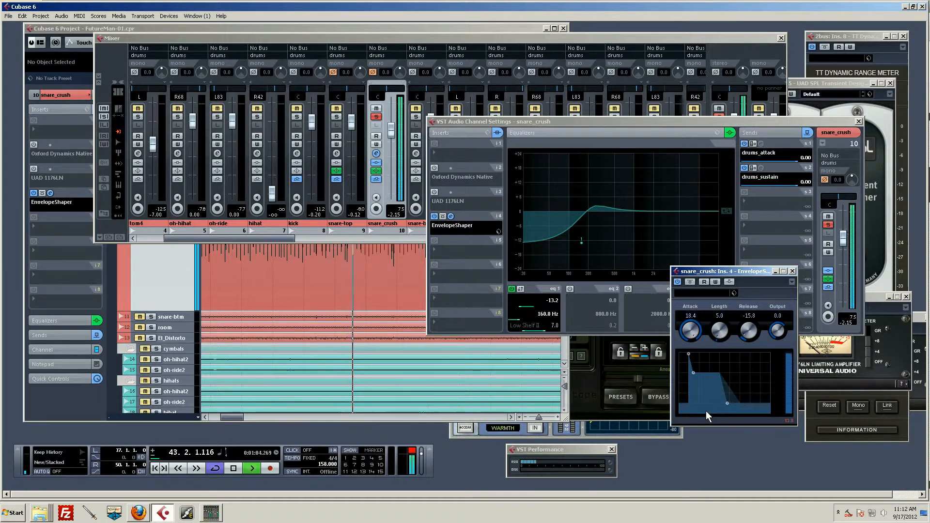
key(space)
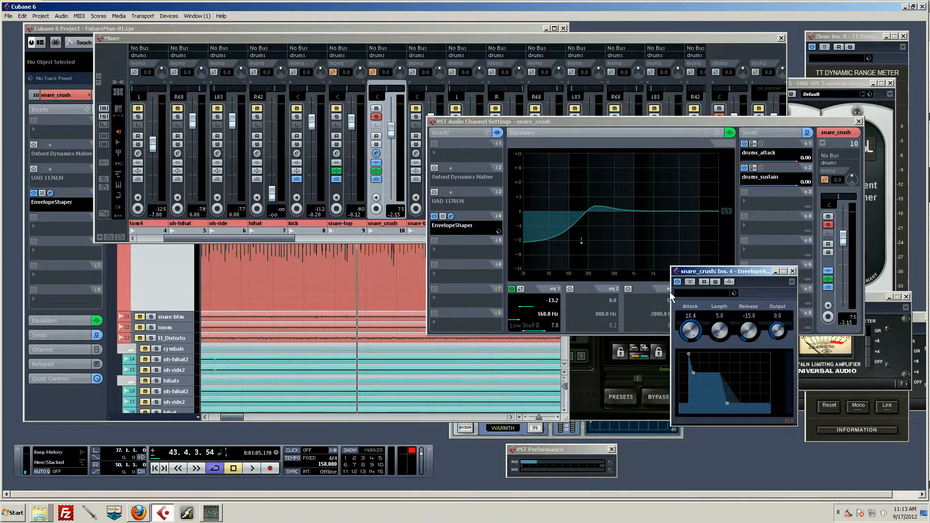
Audition snare_crush in two short passes with the EnvelopeShaper active at its current settings
key(space)
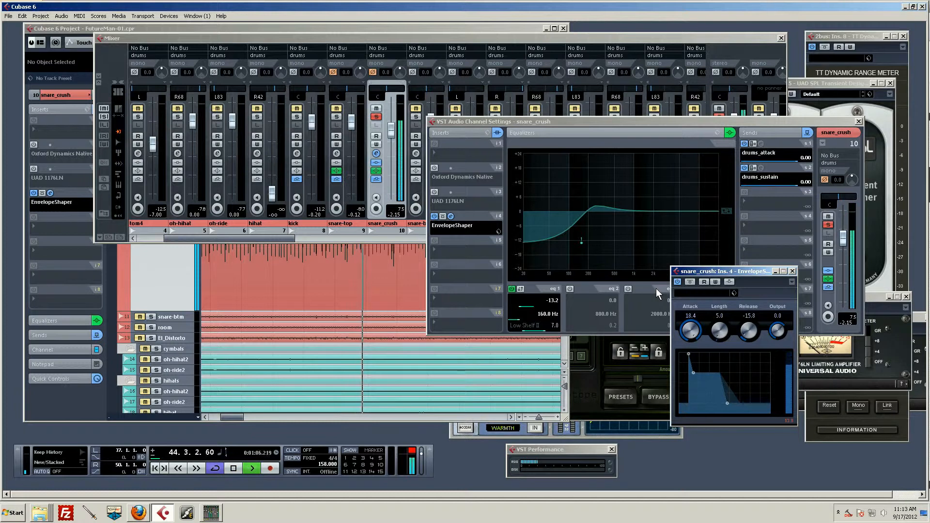
key(space)
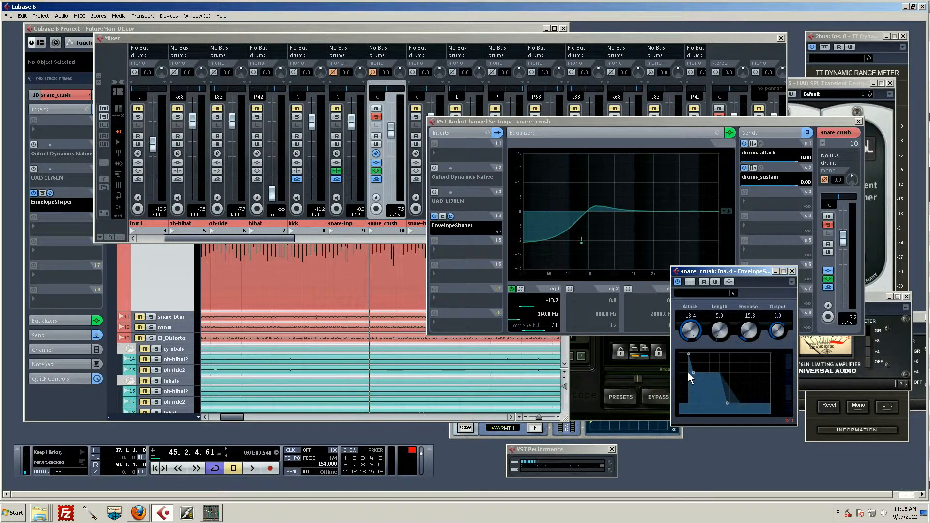
key(space)
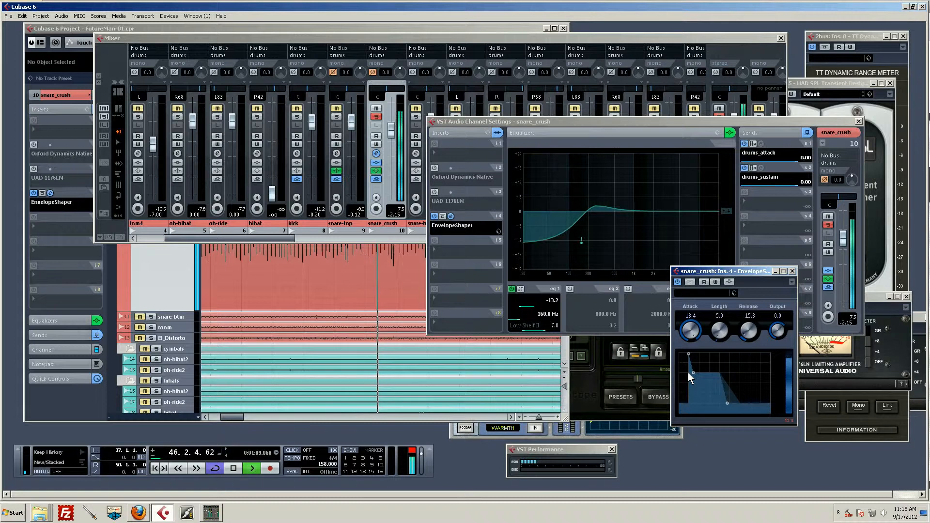
key(space)
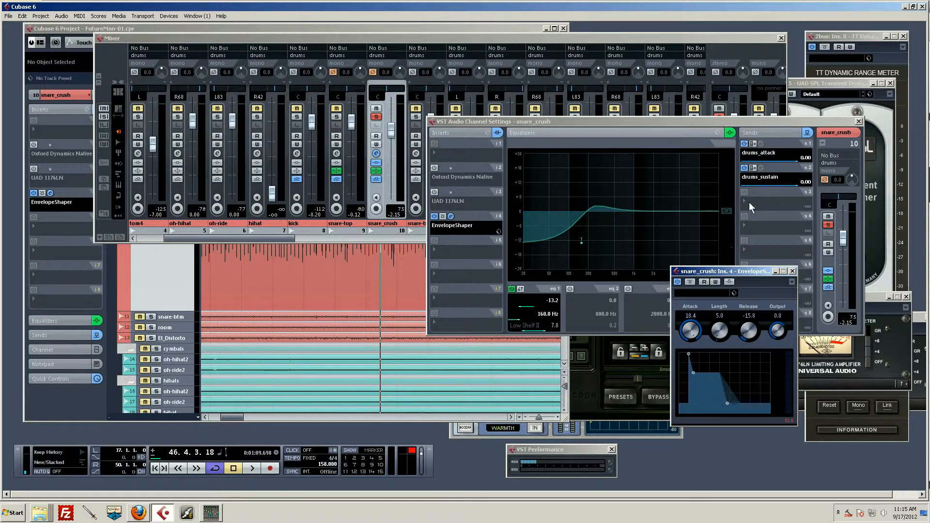
Move the EnvelopeShaper editor lower and play snare_crush first with the effect bypassed, then with it active
drag(746, 272, 759, 309)
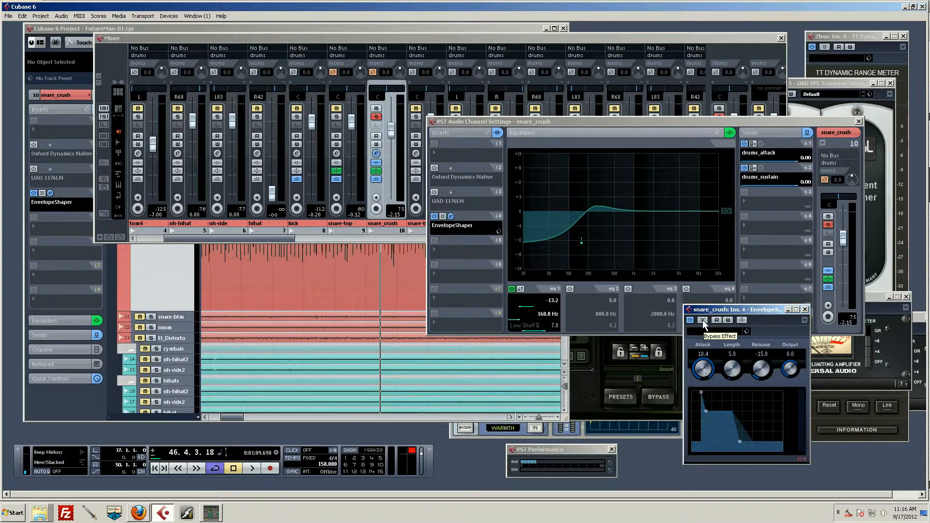
click(703, 320)
key(space)
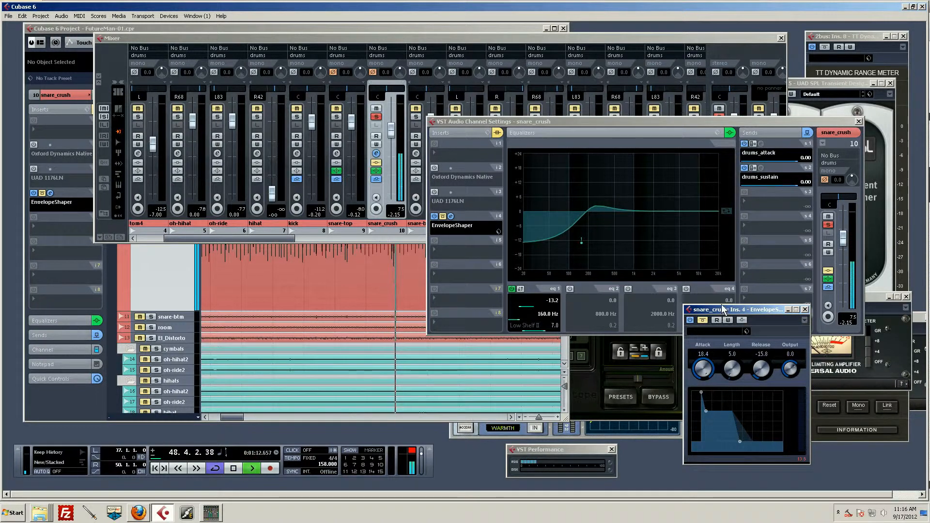
key(space)
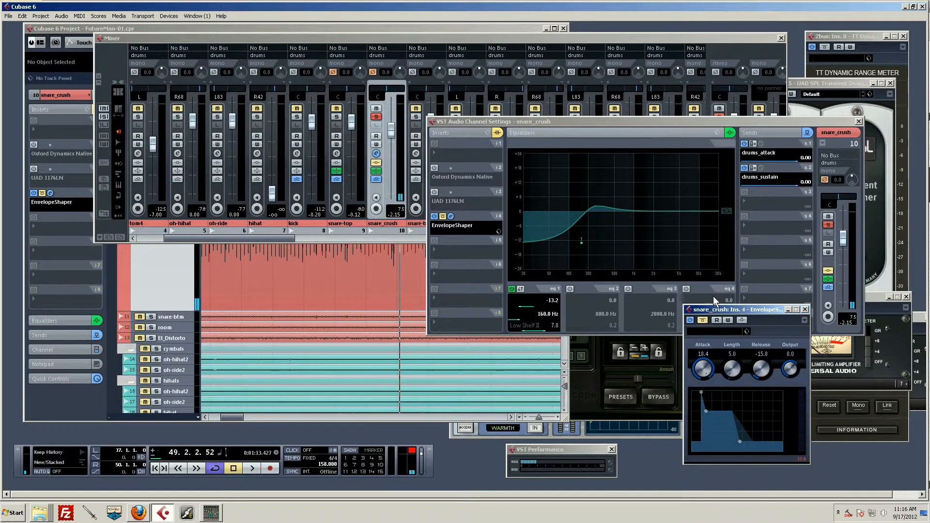
click(702, 320)
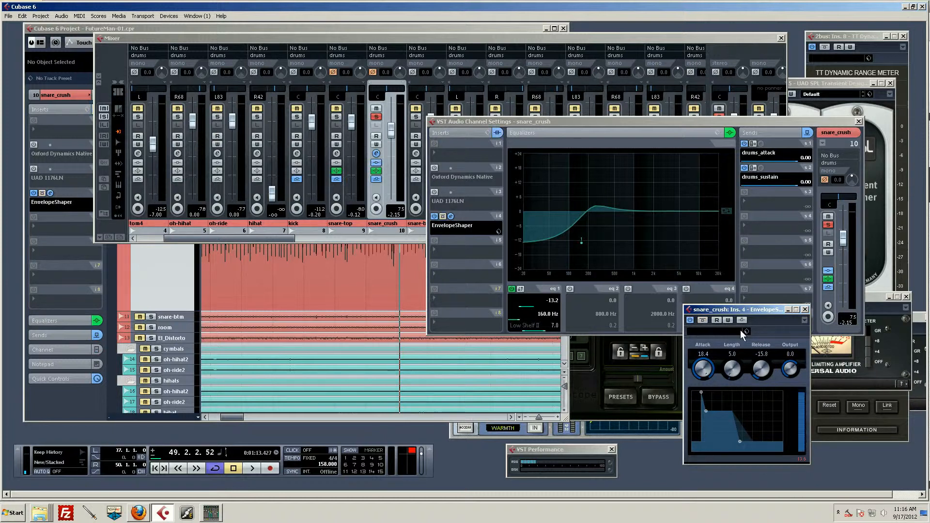
key(space)
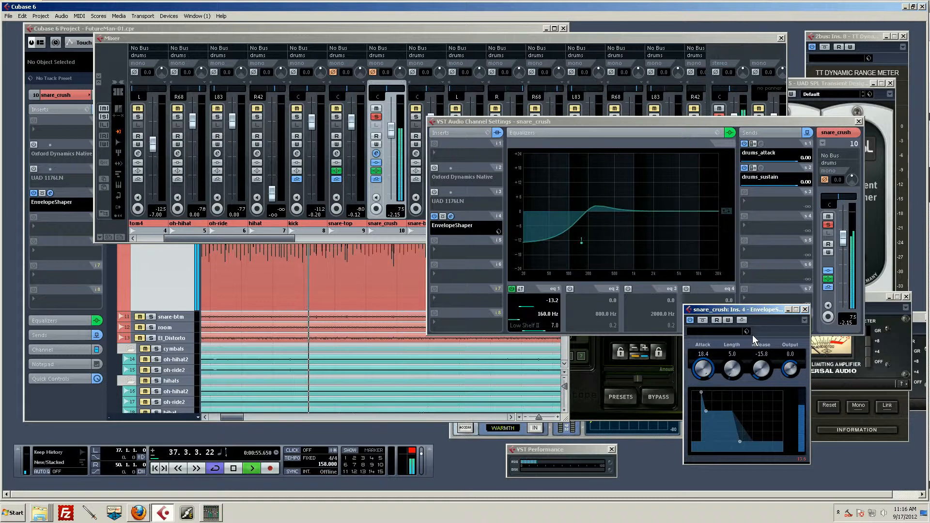
key(space)
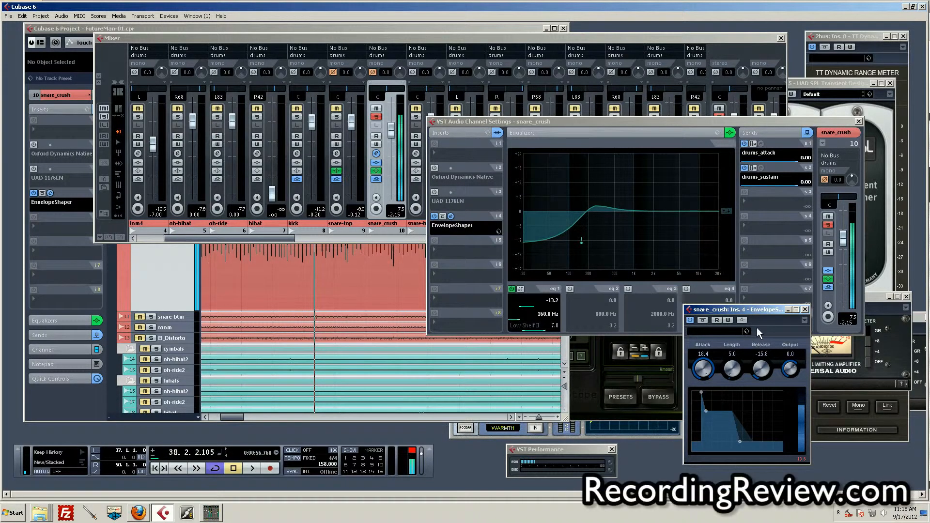
Bypass the EnvelopeShaper on snare_crush, close the track's channel settings, and reposition the effect editor
click(702, 320)
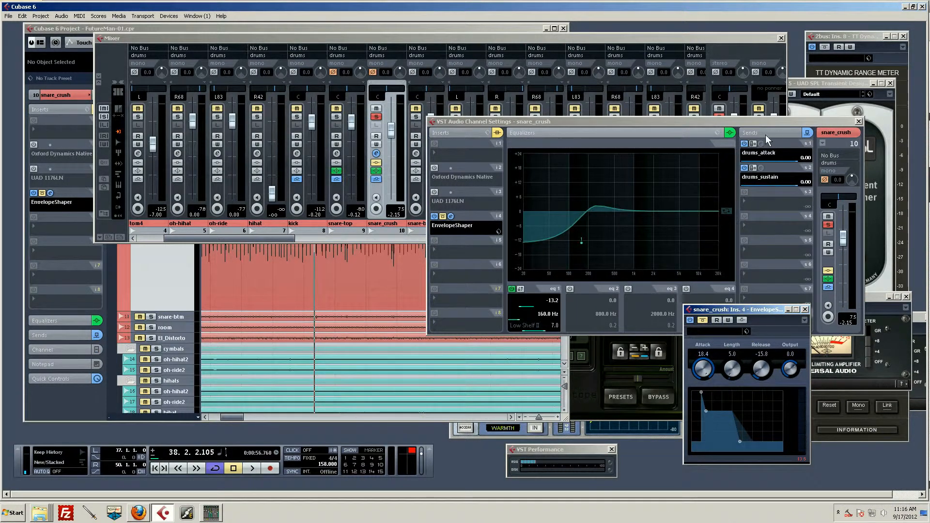
click(859, 122)
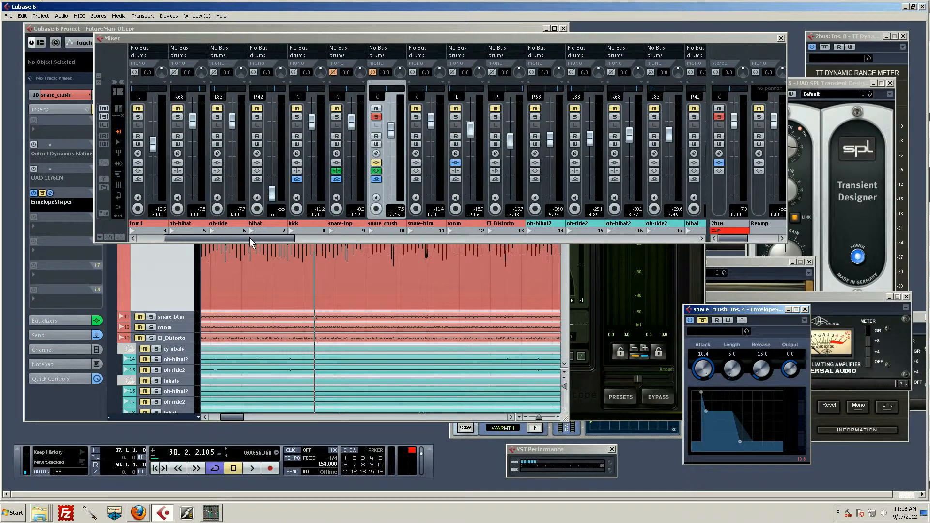
drag(249, 238, 377, 235)
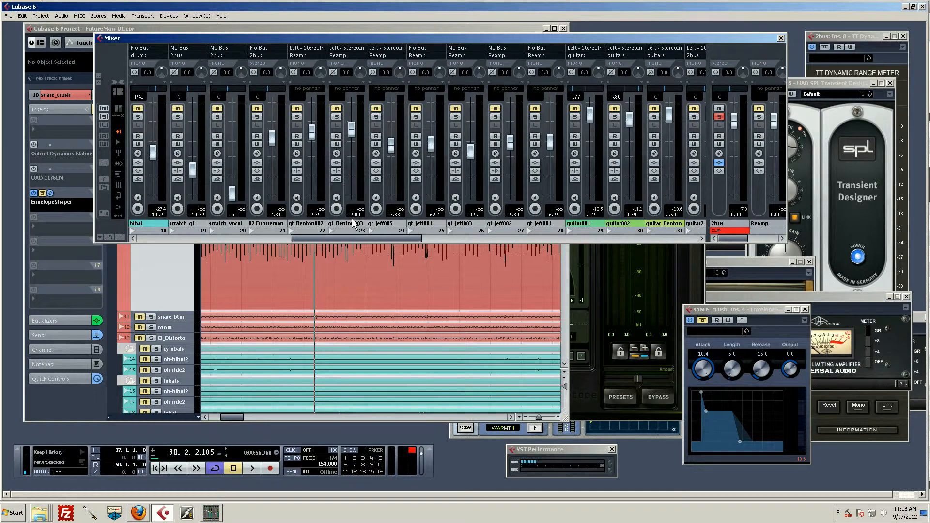
drag(351, 237, 246, 225)
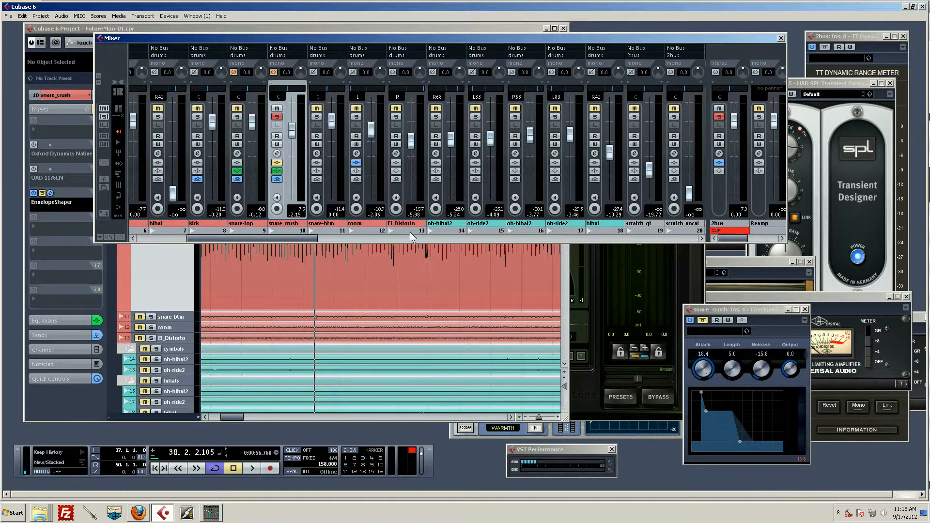
click(737, 316)
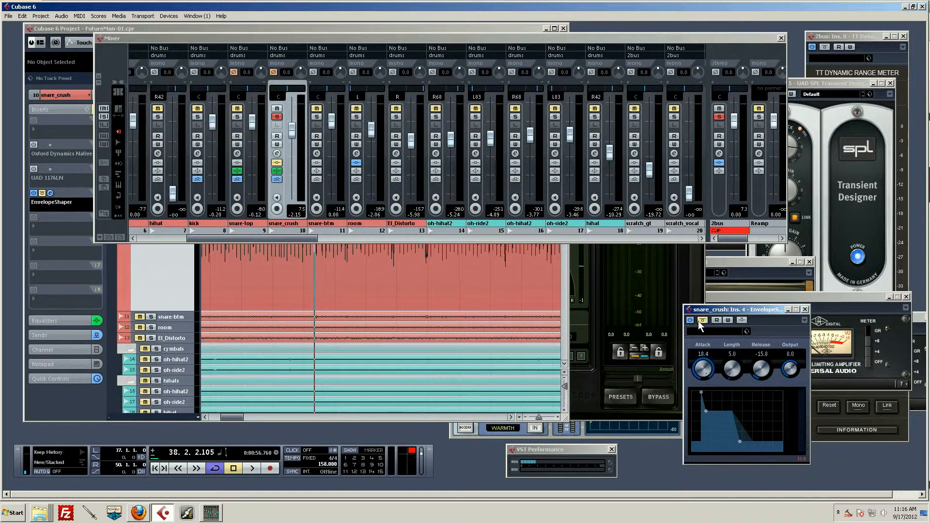
drag(710, 320, 735, 324)
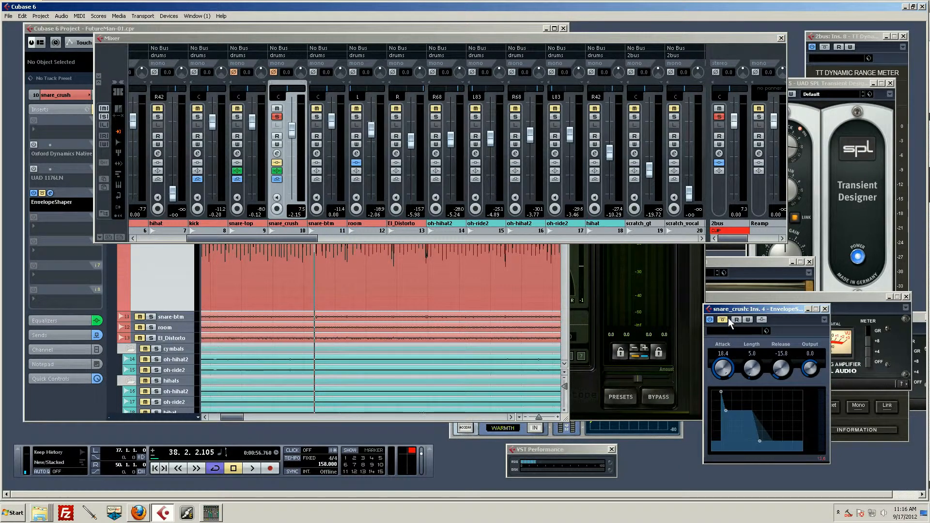
Play snare_crush while switching the EnvelopeShaper from active to bypassed and back to active
click(721, 321)
key(space)
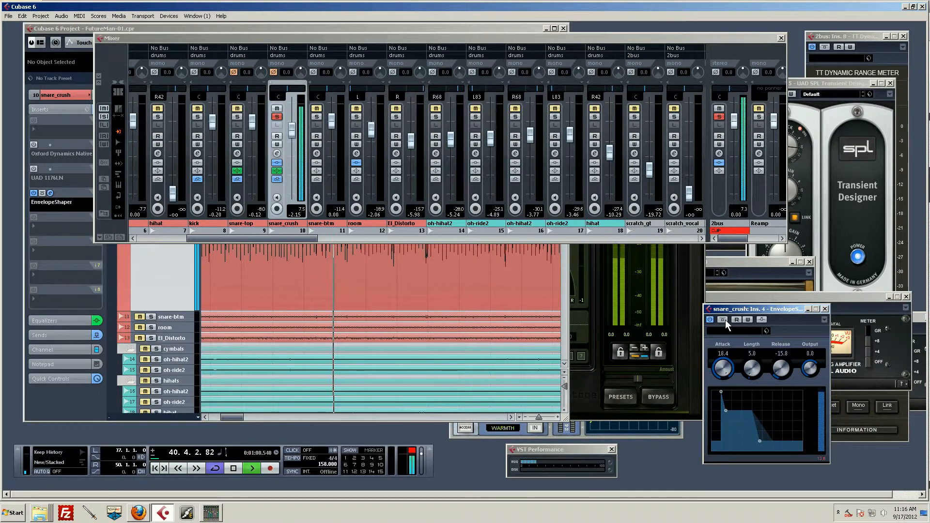
click(725, 320)
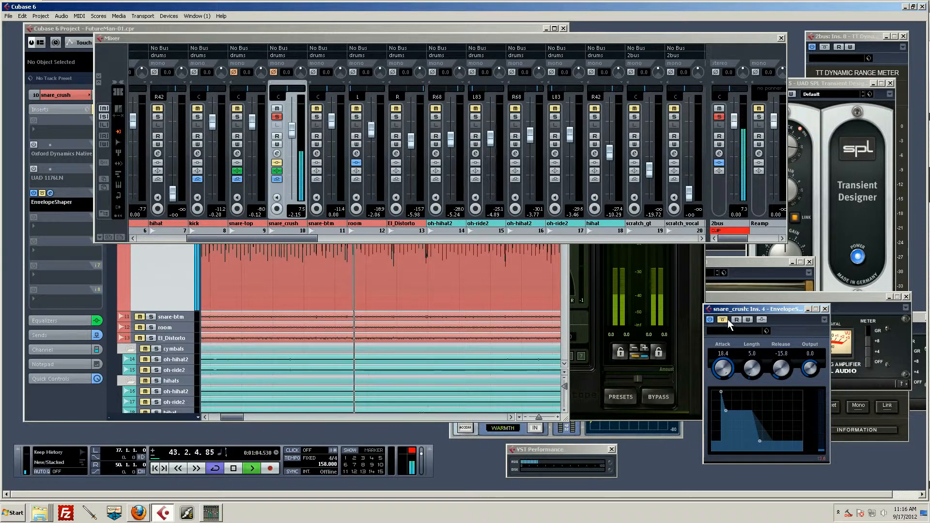
click(726, 319)
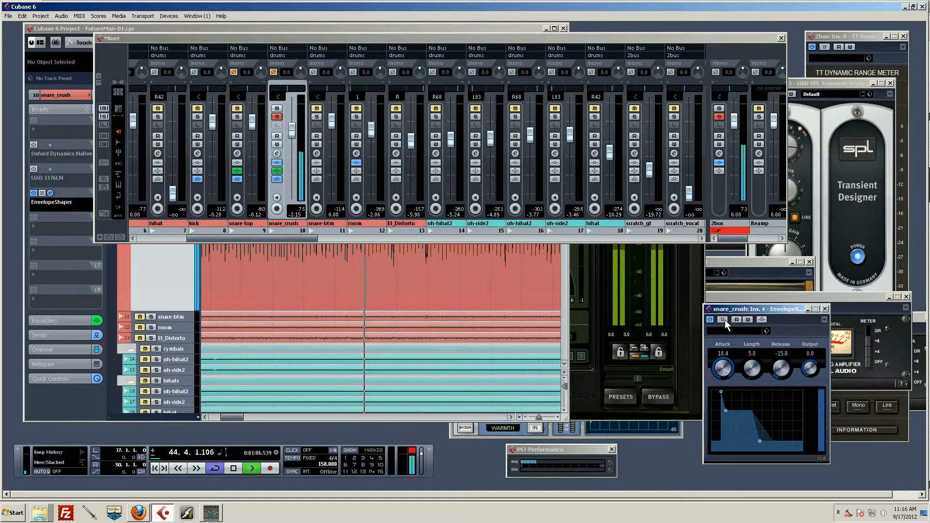
key(space)
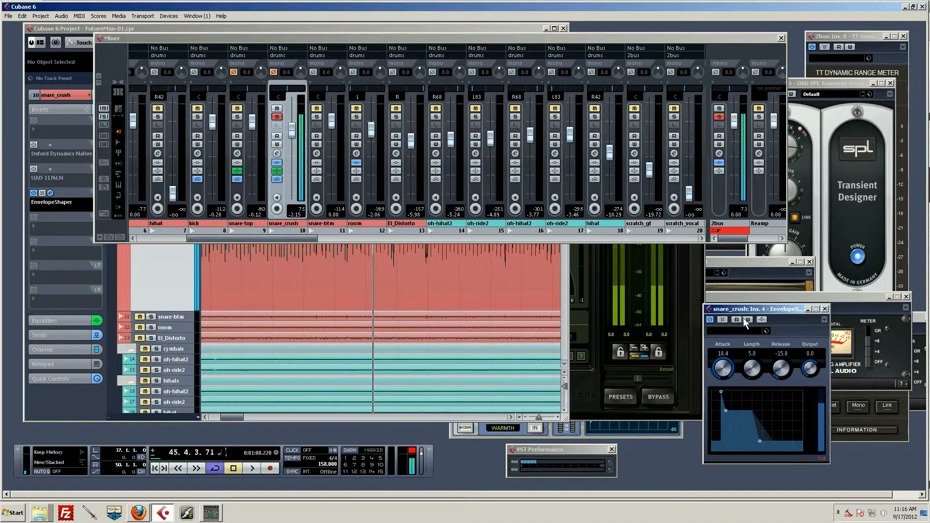
Reset the peak readings of snare_crush and 2bus, and lower the snare_crush fader to -9.35 during playback
drag(764, 307, 789, 294)
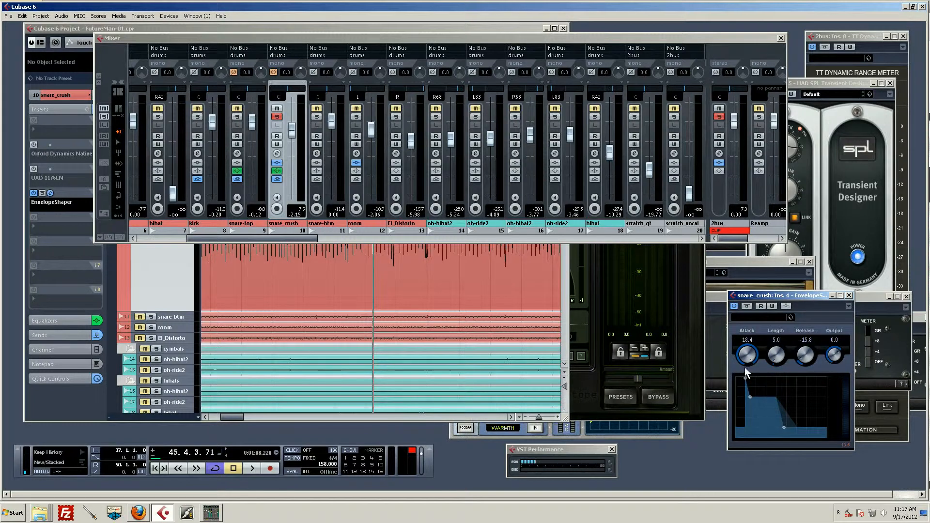
click(300, 212)
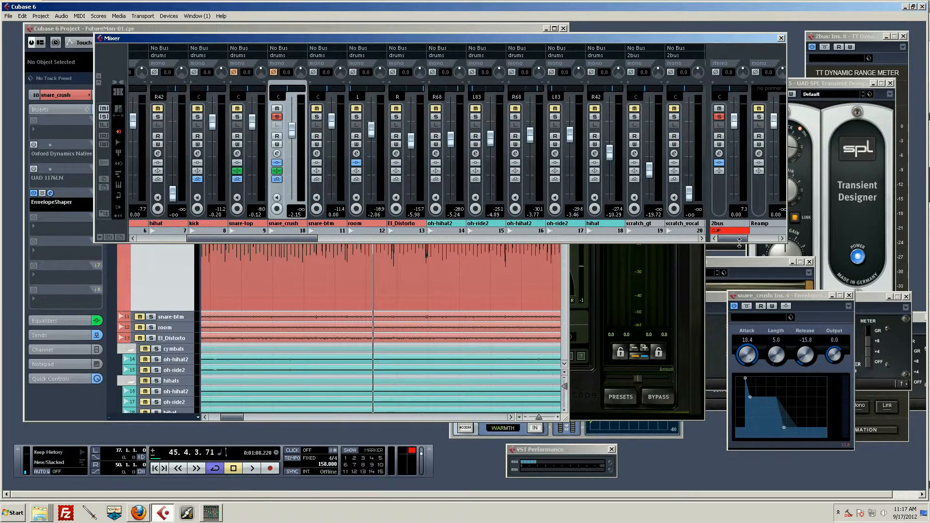
click(744, 210)
drag(292, 130, 293, 154)
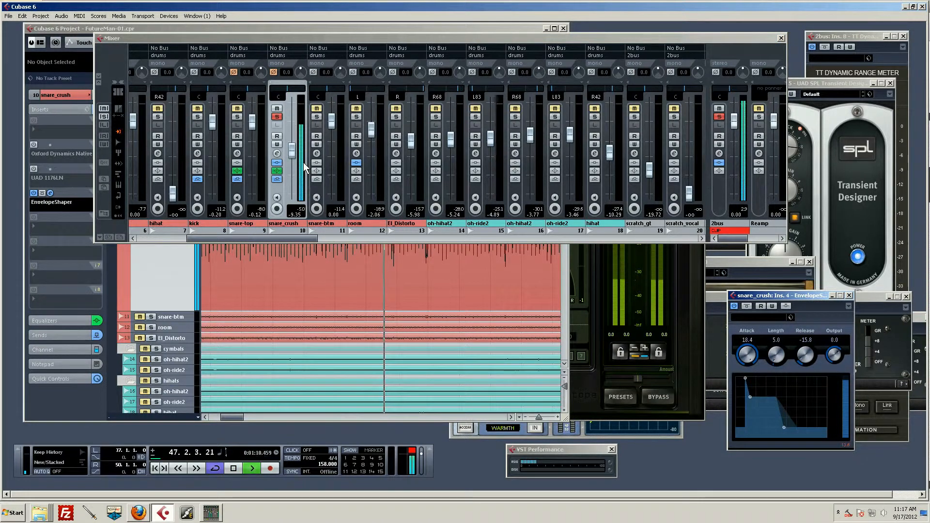
key(space)
Bypass the EnvelopeShaper and audition snare_crush with its fader raised to -2.02
click(746, 307)
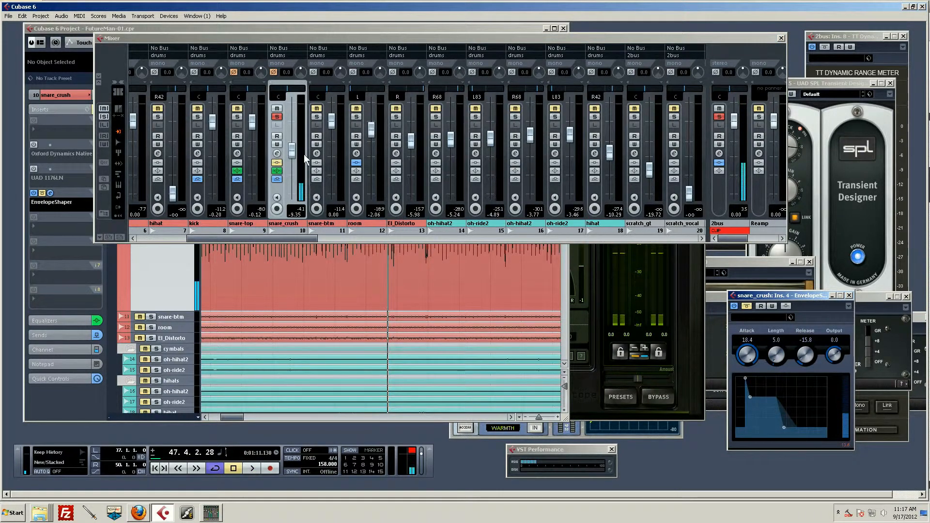
drag(295, 151, 295, 145)
key(space)
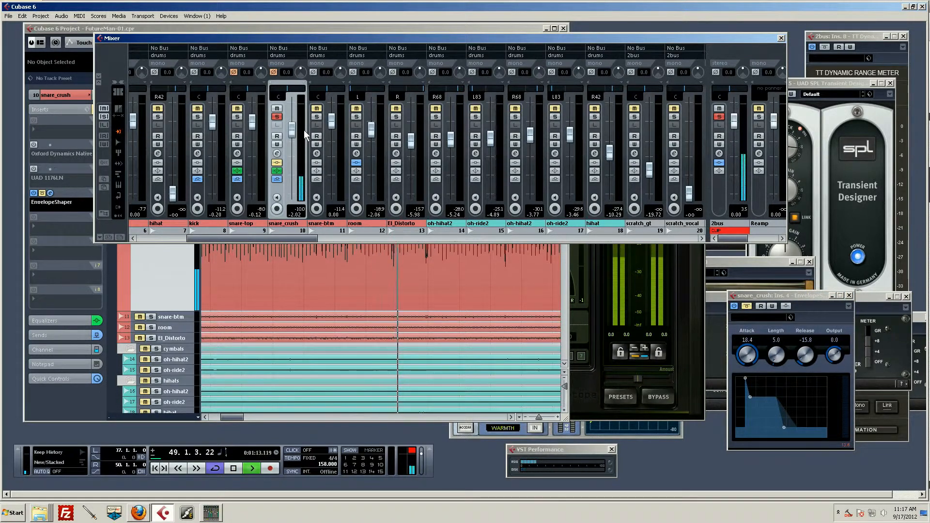
key(space)
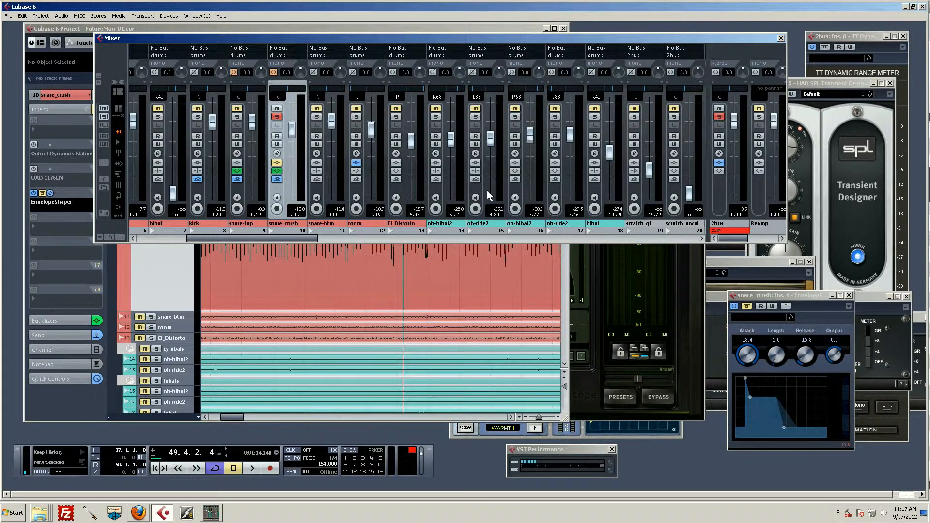
Check the inserts of the 2bus output channel and reactivate the EnvelopeShaper on snare_crush
click(772, 296)
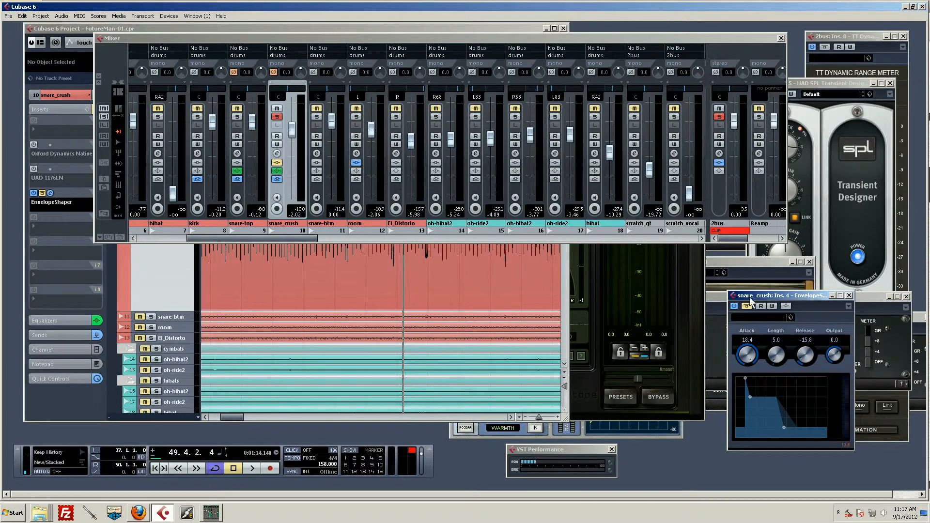
click(718, 153)
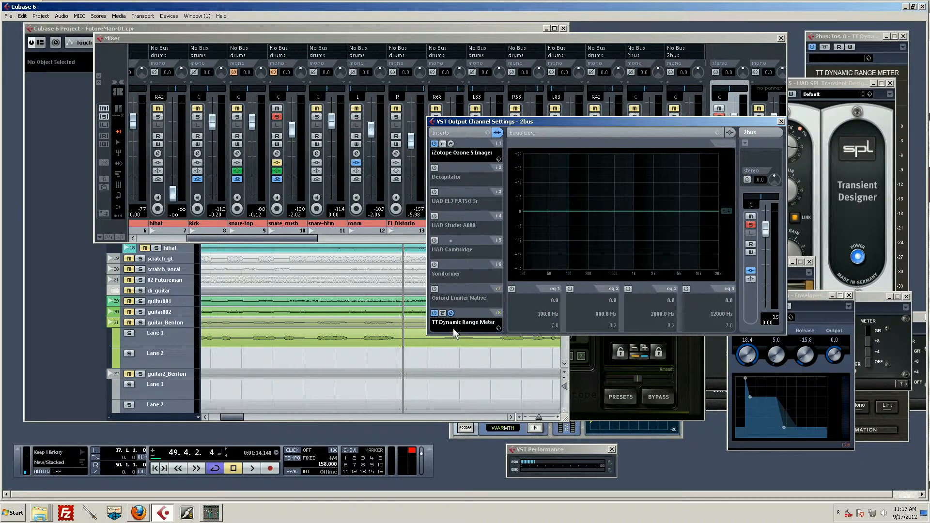
click(781, 122)
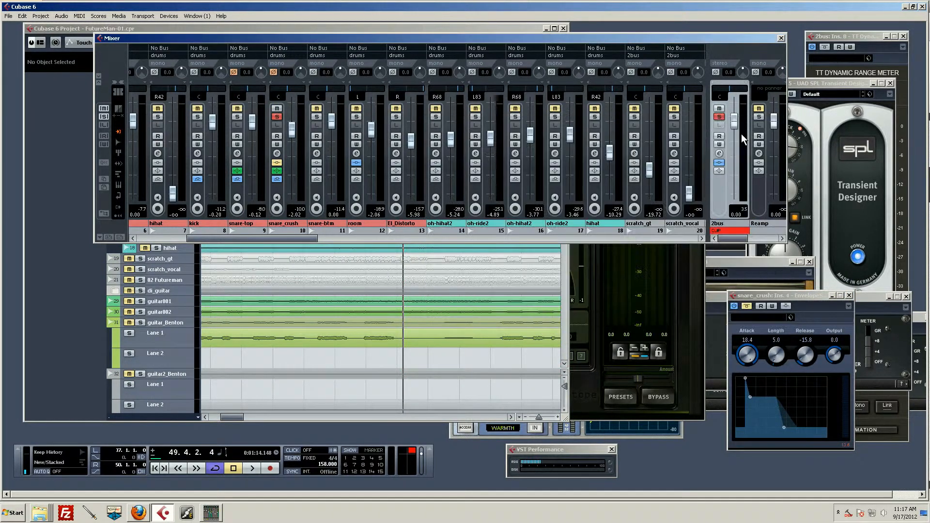
click(747, 306)
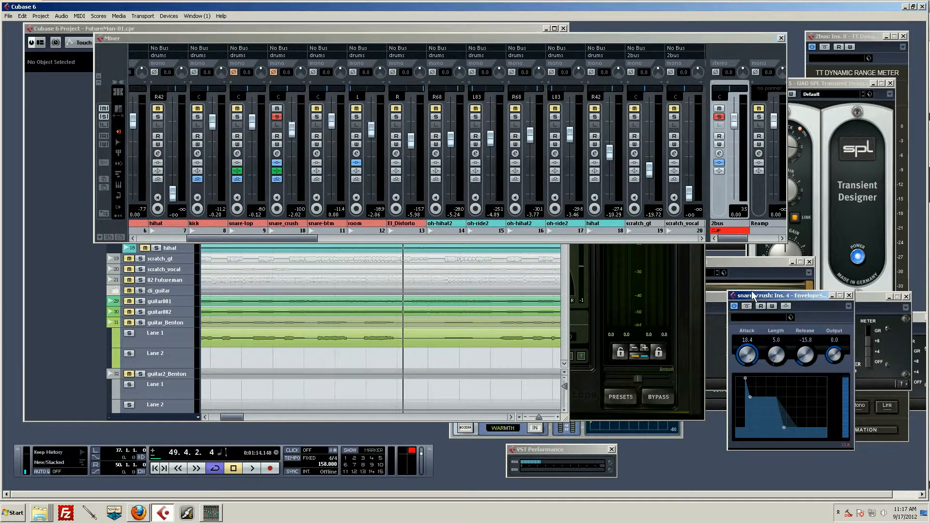
Open the 2bus channel settings and audition snare_crush with the Oxford Limiter Native insert switched off
click(719, 153)
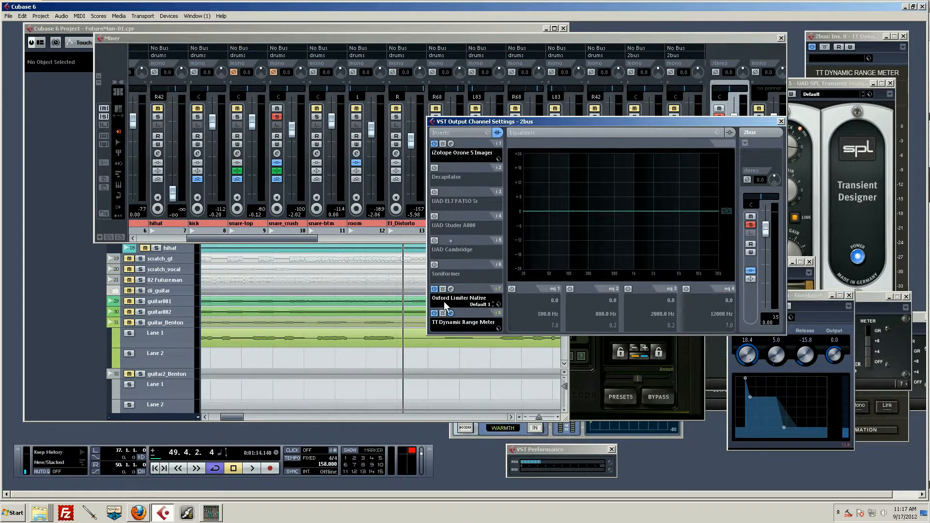
key(space)
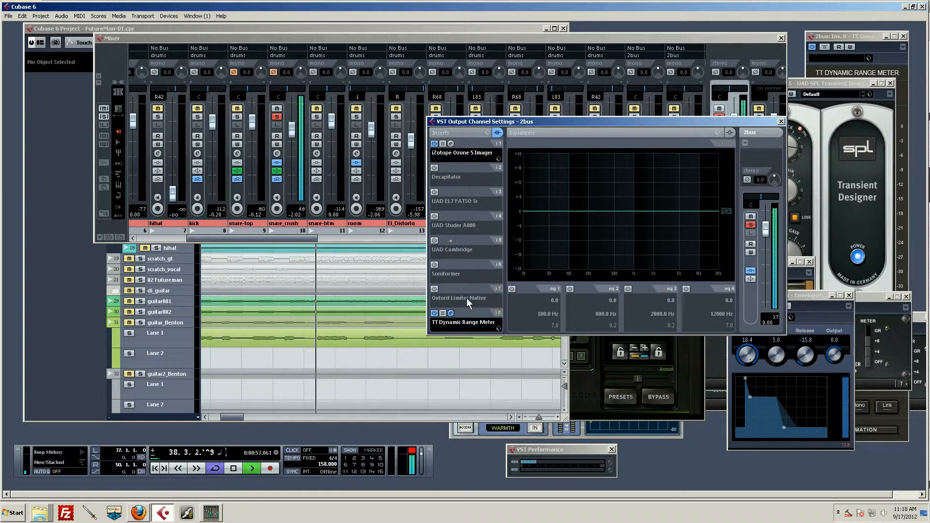
key(space)
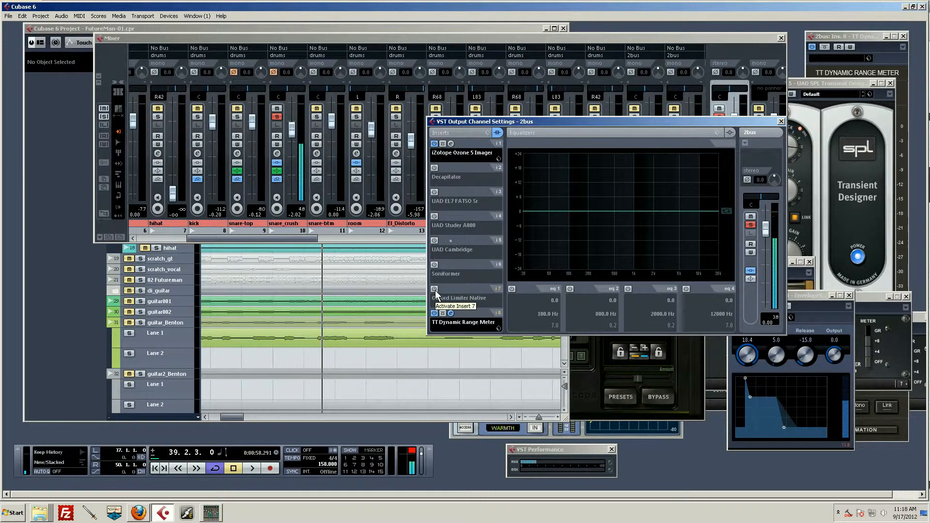
Activate Oxford Limiter Native in 2bus insert 7, audition snare_crush through it, and leave only the limiter's editor open
click(434, 288)
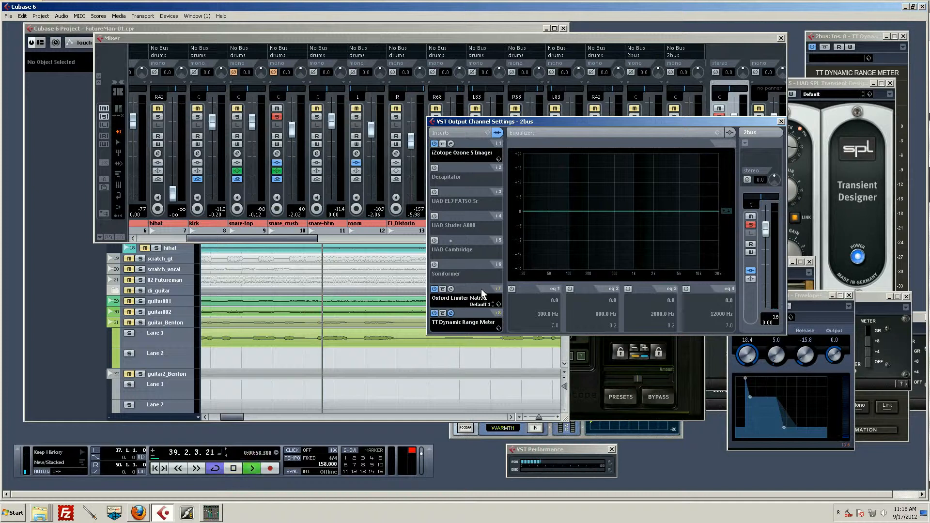
key(space)
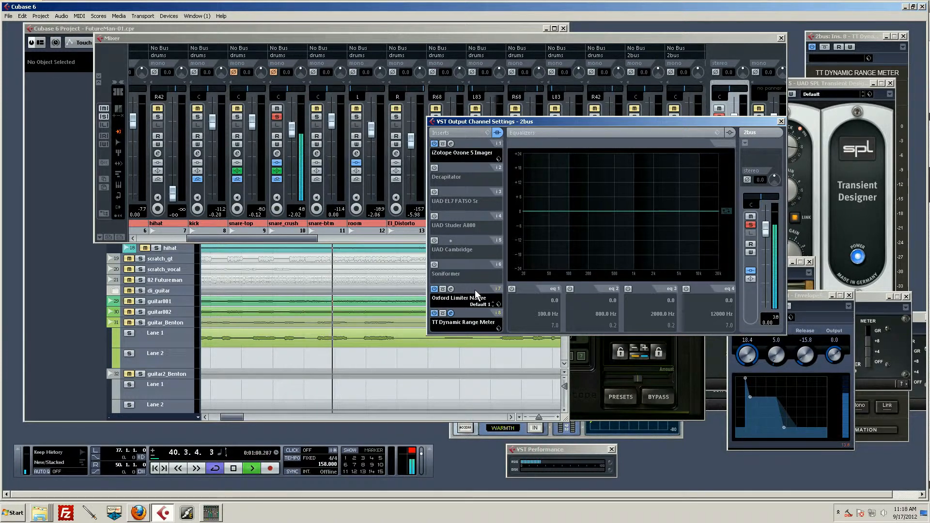
key(space)
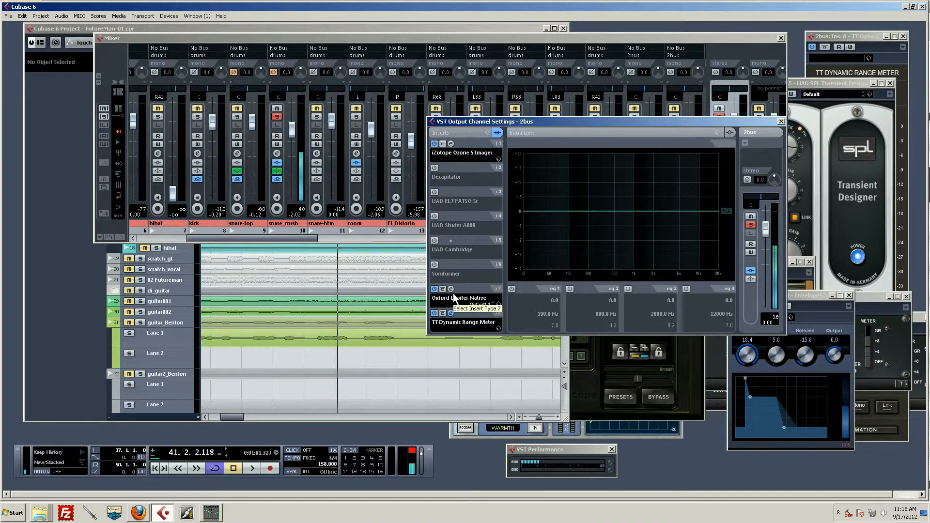
click(451, 290)
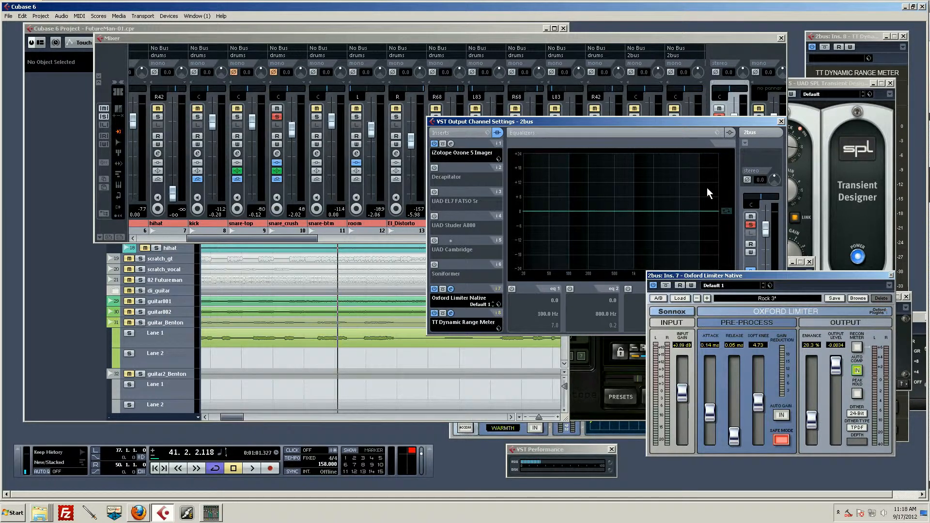
click(780, 122)
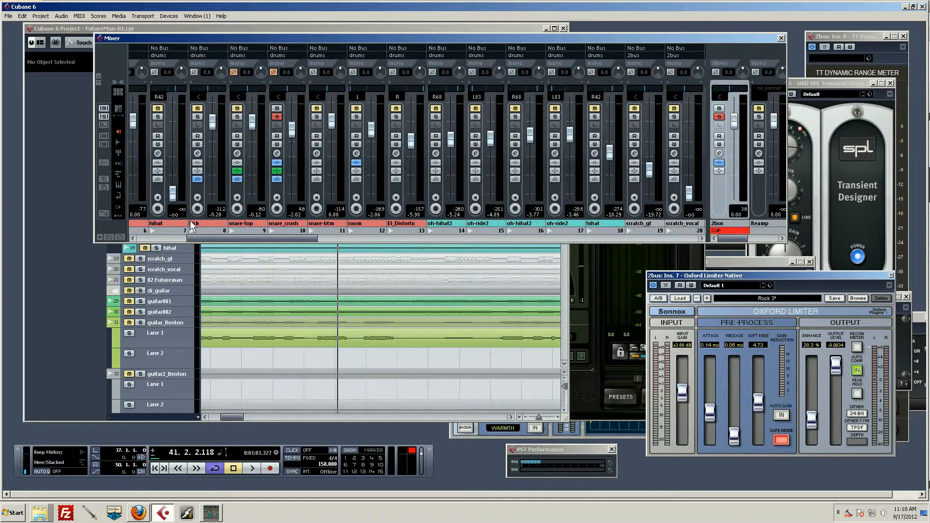
Clear the existing solos, solo the drums group channel, and audition the full drum mix
drag(212, 242, 552, 225)
click(397, 117)
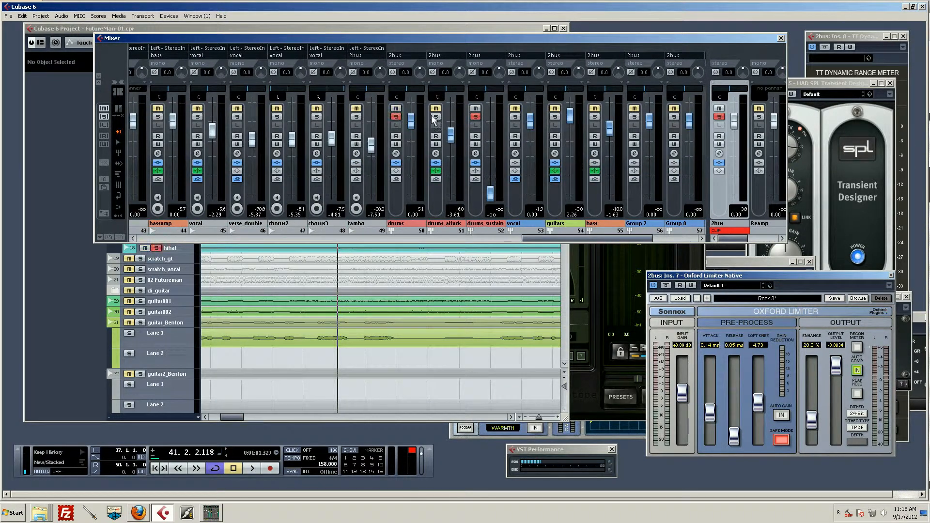
click(396, 117)
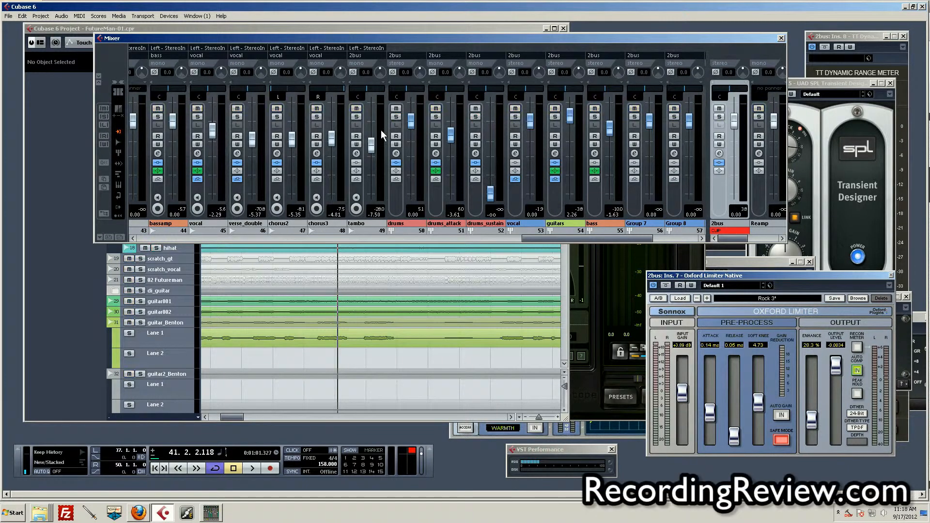
click(396, 117)
key(space)
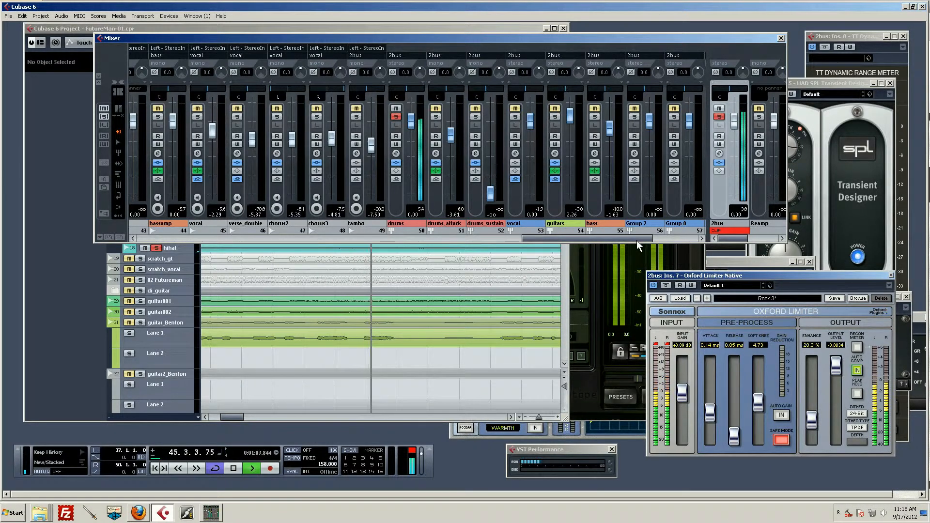
key(space)
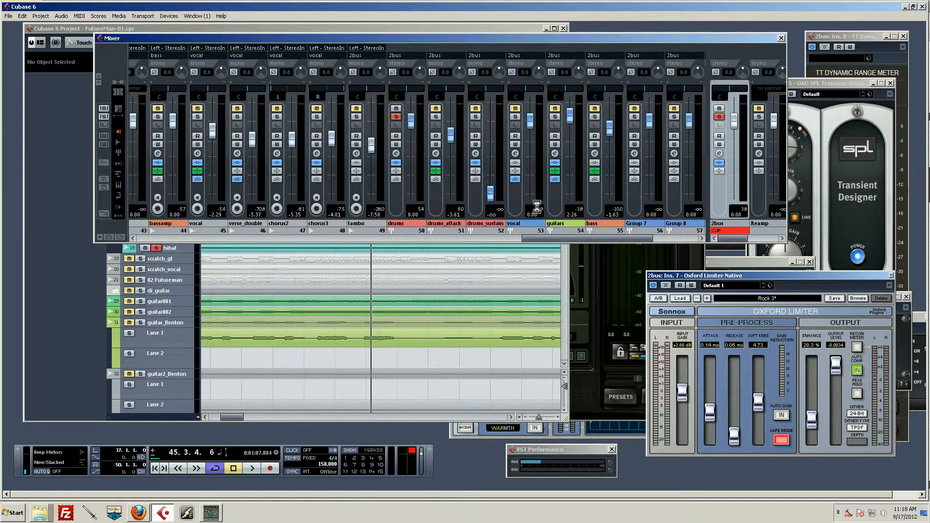
Play the drum mix with snare-top muted and pull the snare_crush fader down to -∞
drag(603, 237, 231, 223)
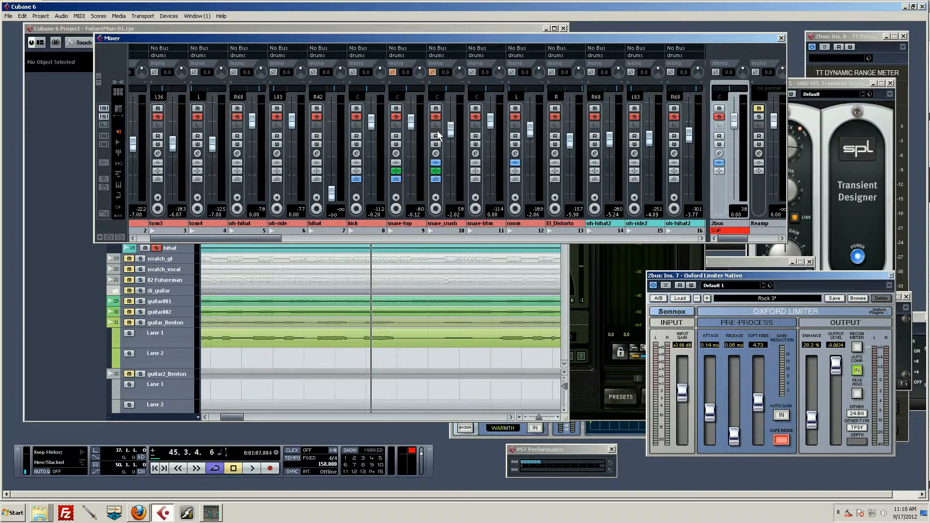
key(space)
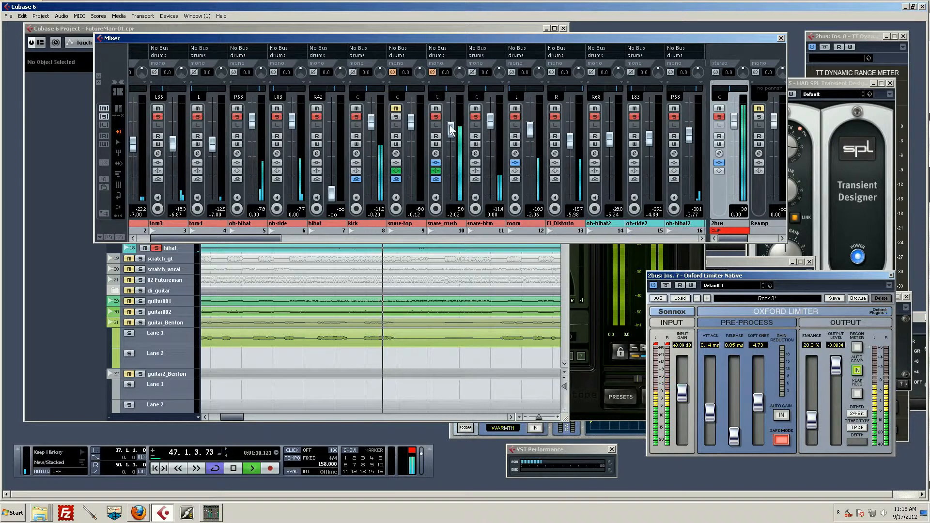
drag(450, 130, 449, 196)
key(space)
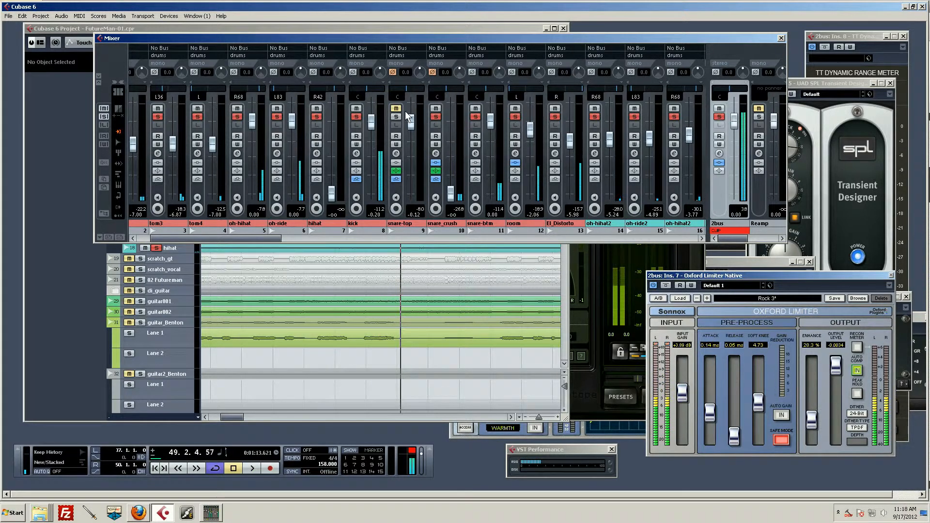
Solo snare-top along with the other drums and audition the drum mix with the snare_crush fader down
click(397, 116)
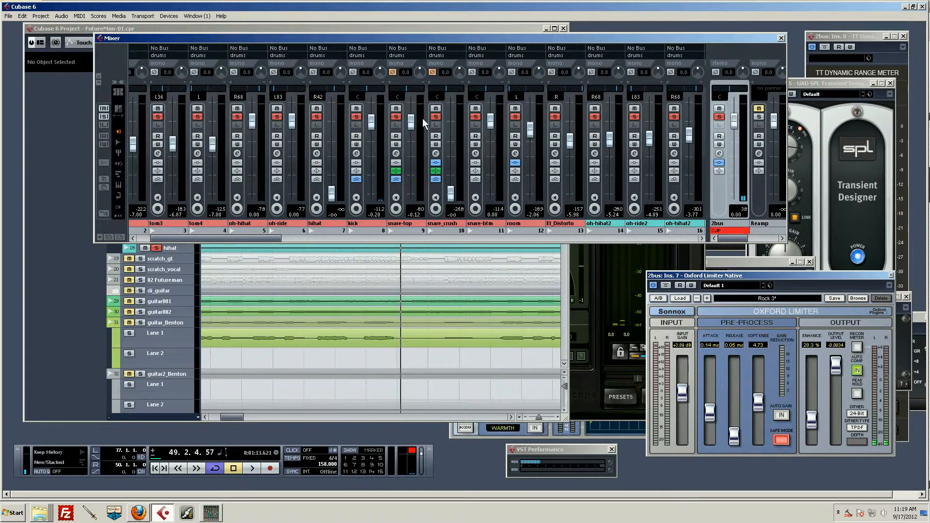
key(space)
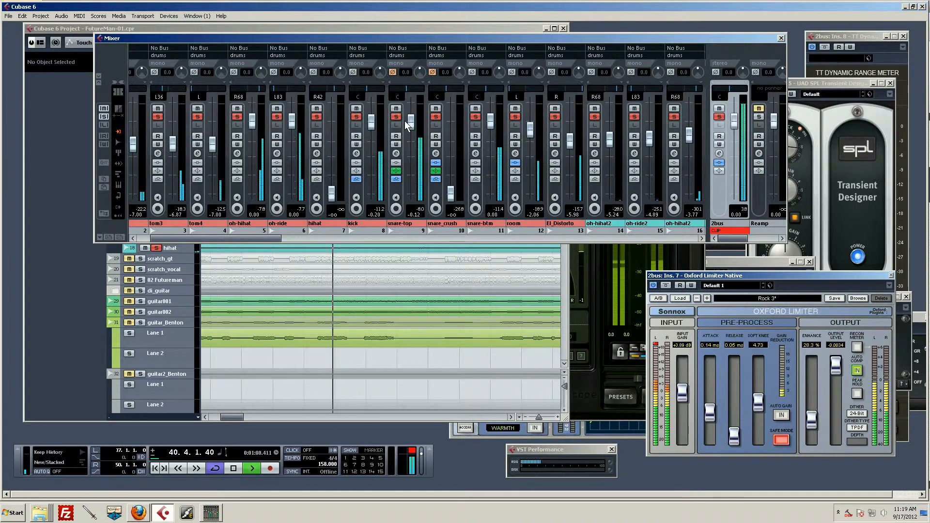
key(space)
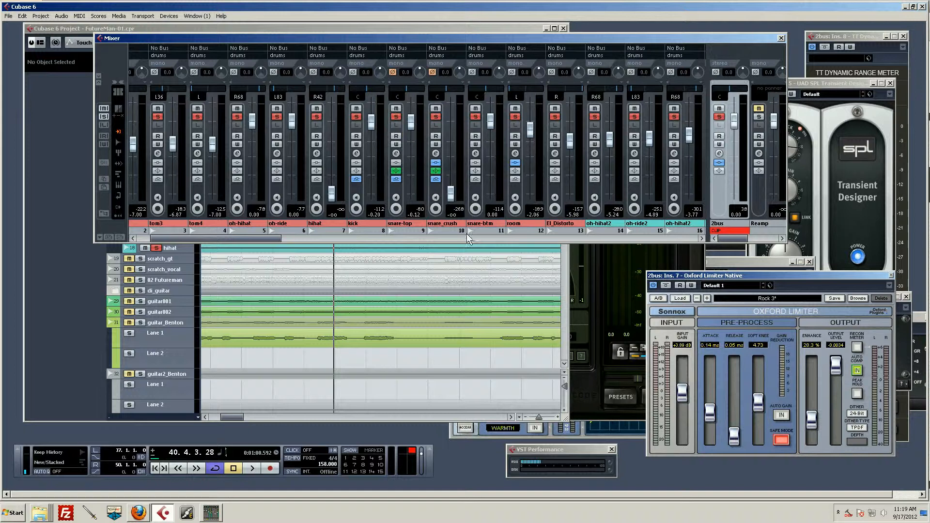
Pull the snare-top fader down to -∞, raise snare_crush to 0.00, and audition the drum mix
drag(411, 123, 411, 194)
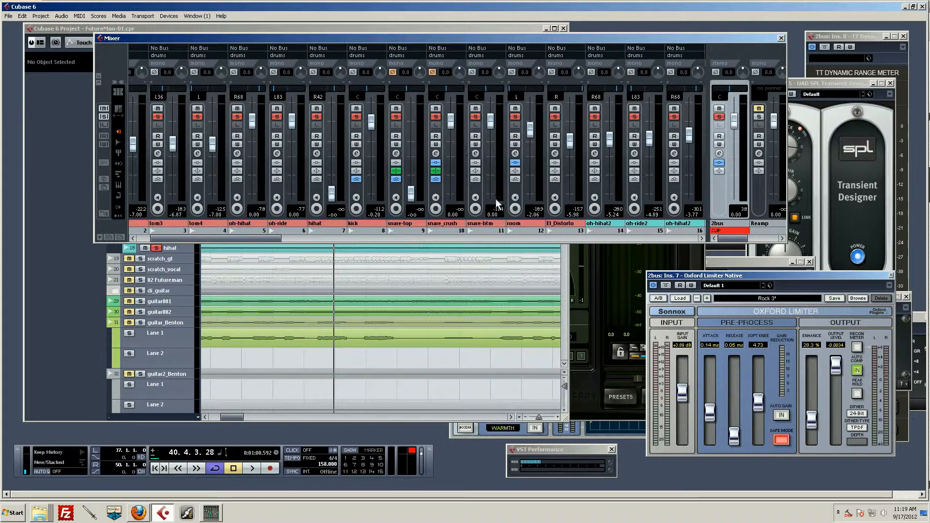
key(space)
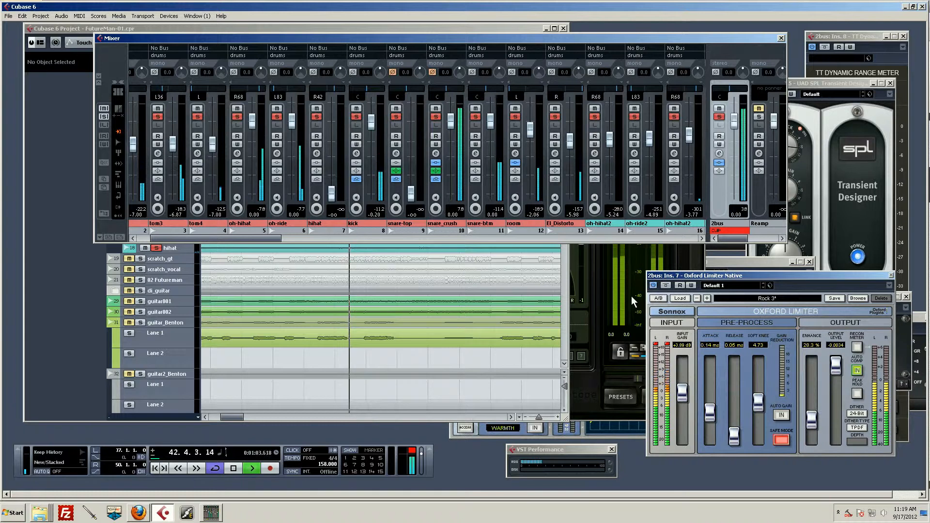
key(space)
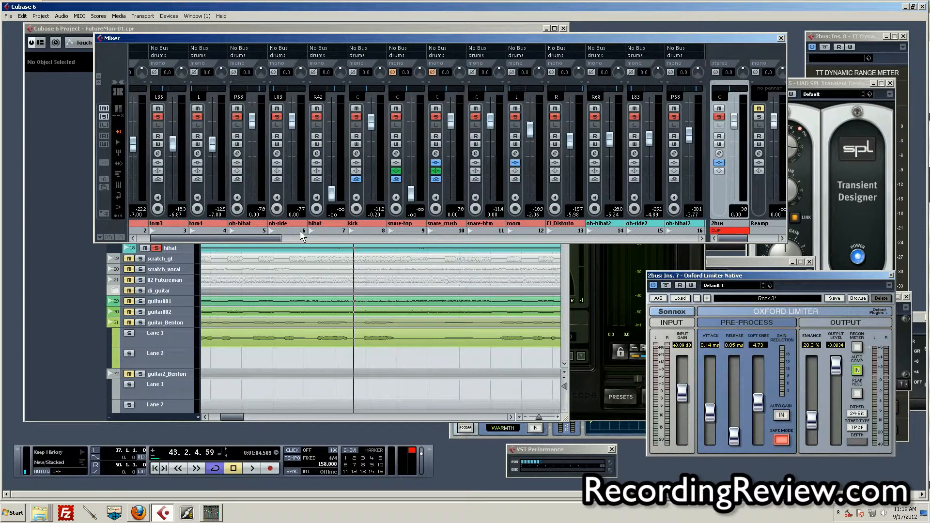
Clear all solos, audition the full song mix, and reset the 2bus clip indicator
click(103, 117)
key(space)
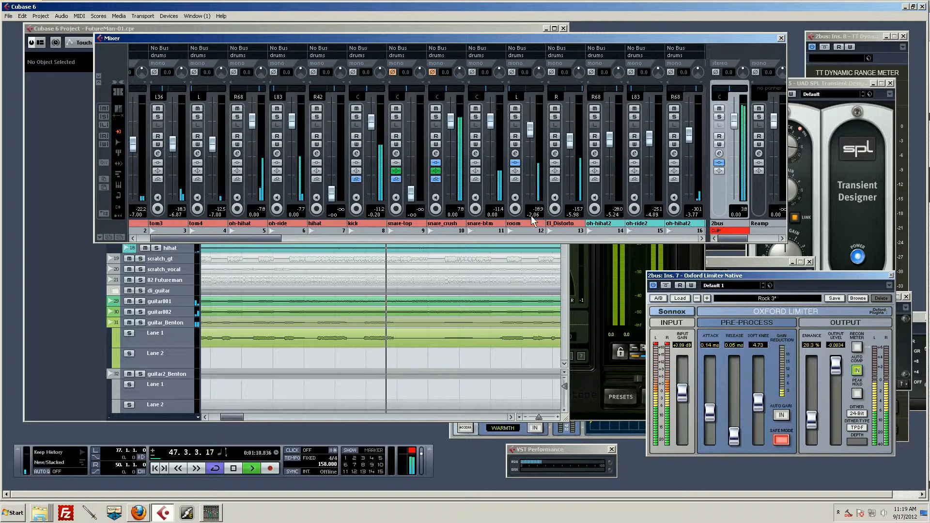
key(space)
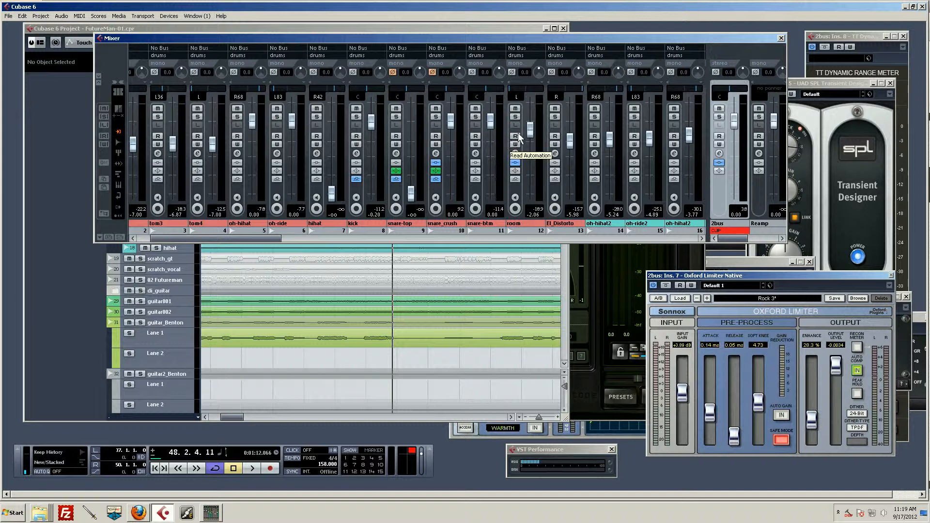
click(732, 233)
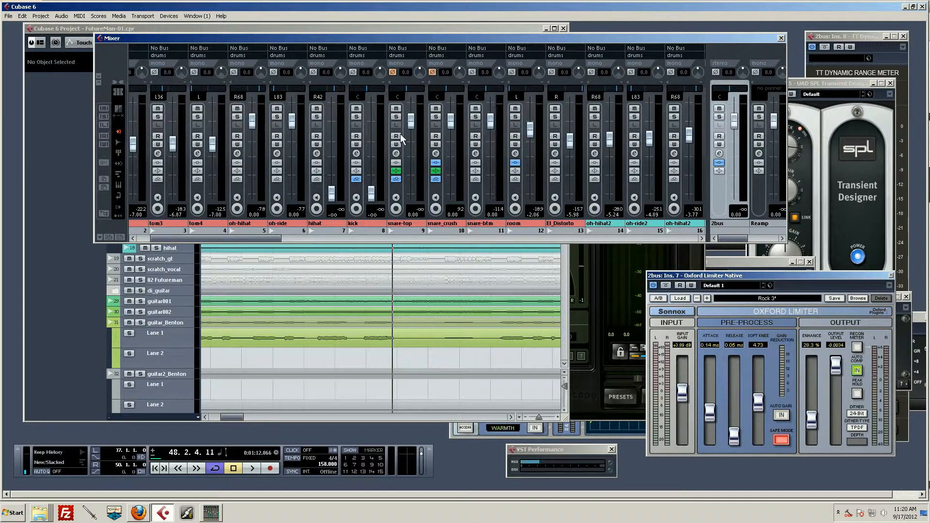
Open the snare-top channel settings, return to the mixer, and pull the snare-top fader down to -∞
click(396, 153)
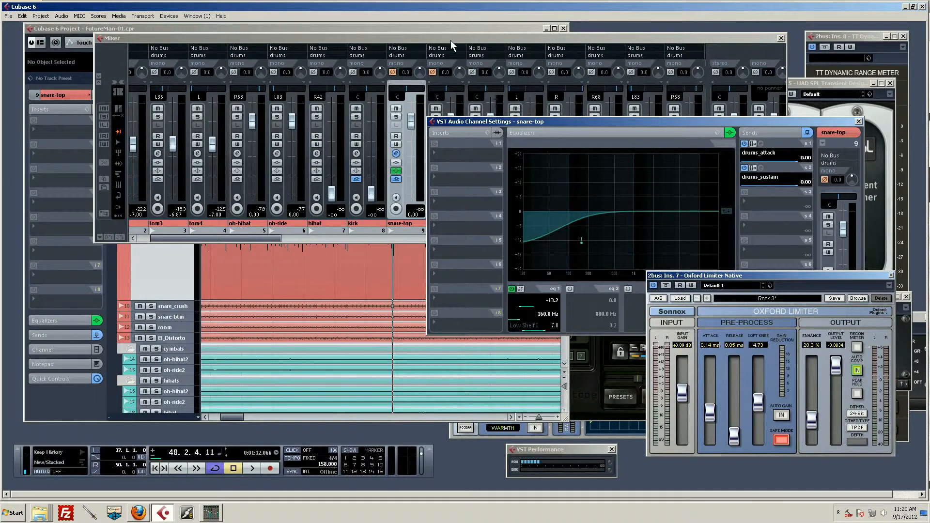
click(449, 74)
drag(412, 120, 424, 189)
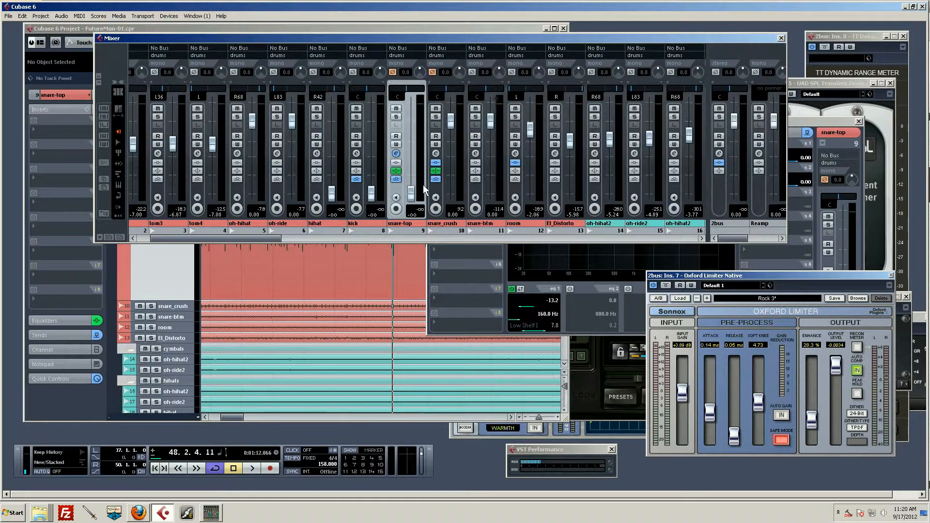
Open the snare_crush channel settings below the mixer faders and audition the full mix with EnvelopeShaper bypassed before re-enabling it
click(436, 154)
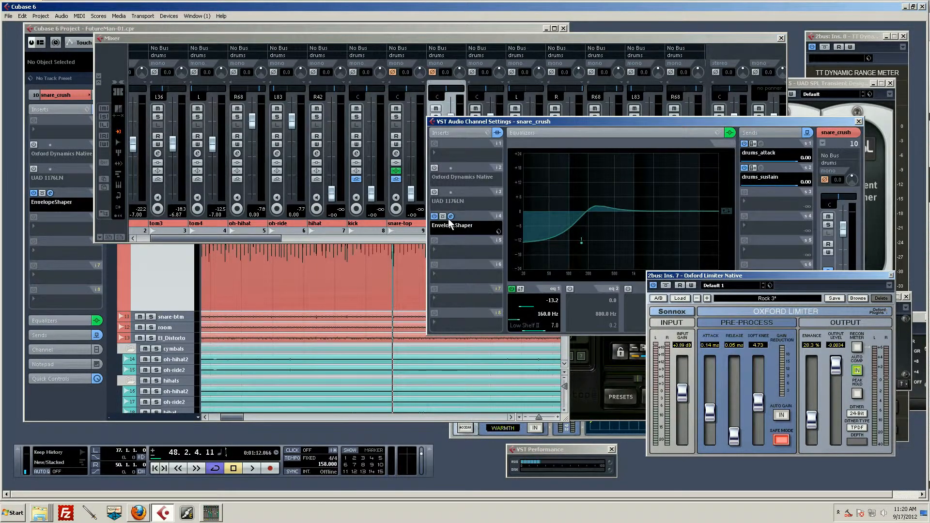
click(443, 217)
key(space)
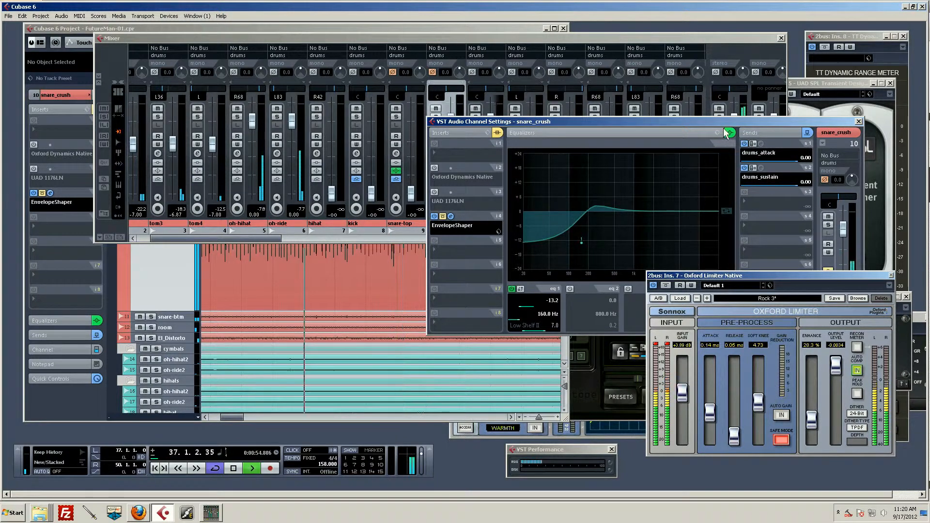
drag(728, 121, 464, 210)
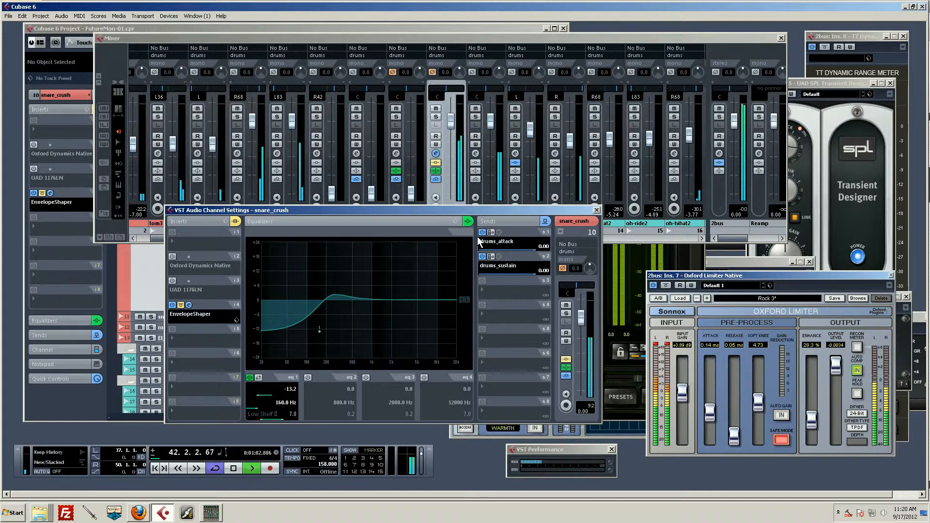
key(space)
click(181, 305)
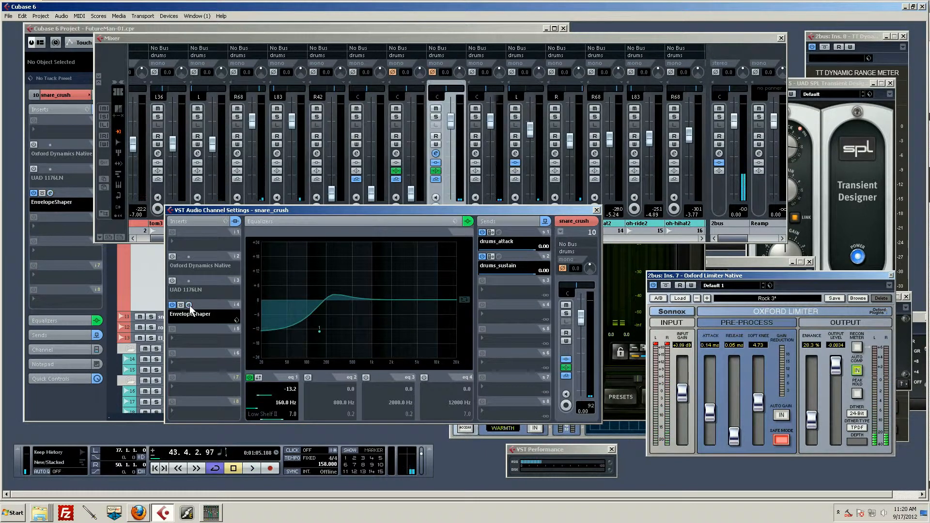
Open snare_crush's EnvelopeShaper editor and replay the mix with the plug-in bypassed before re-enabling it
click(188, 304)
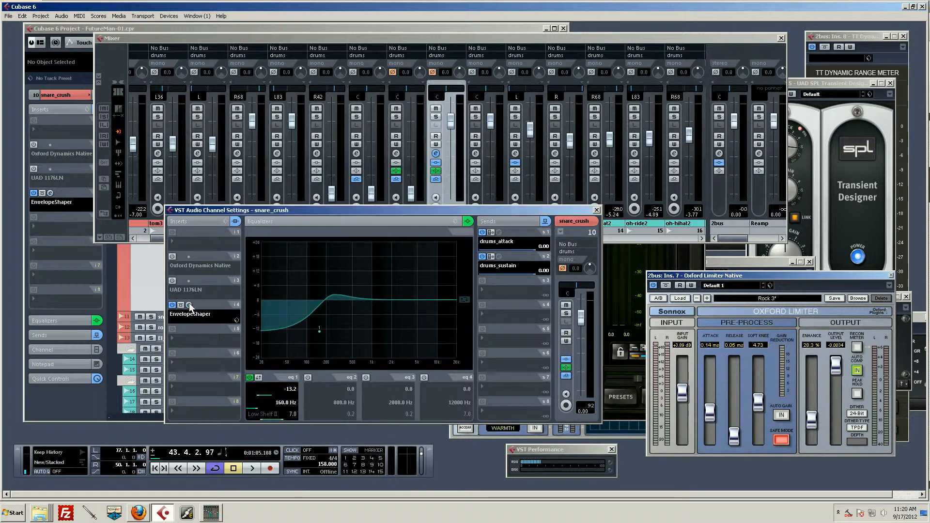
click(189, 305)
click(188, 305)
click(189, 305)
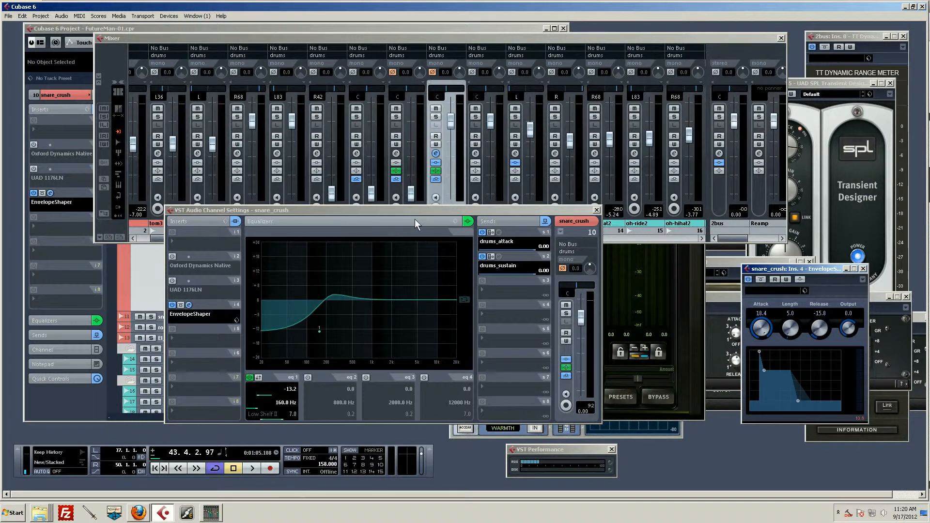
click(761, 279)
key(space)
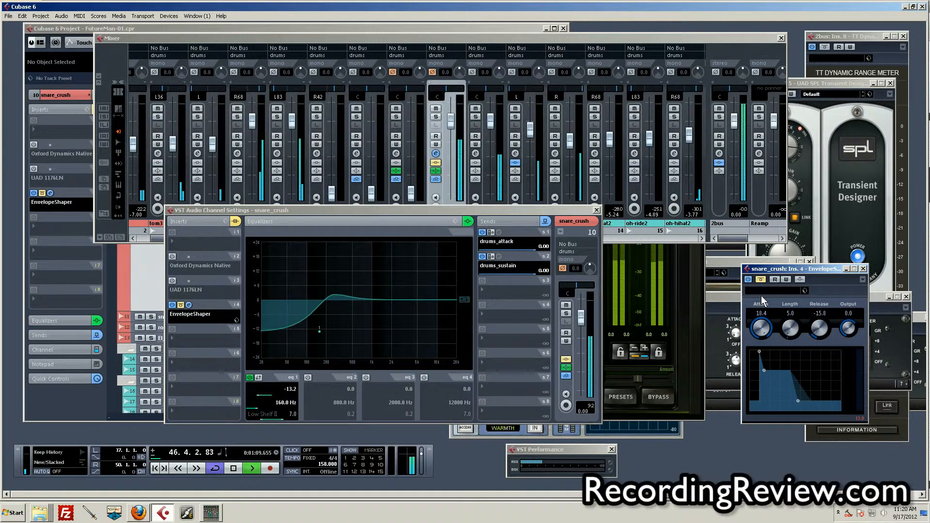
key(space)
click(760, 279)
Sweep EnvelopeShaper's Attack, playing the mix while settling it at 14.4
drag(761, 329, 754, 348)
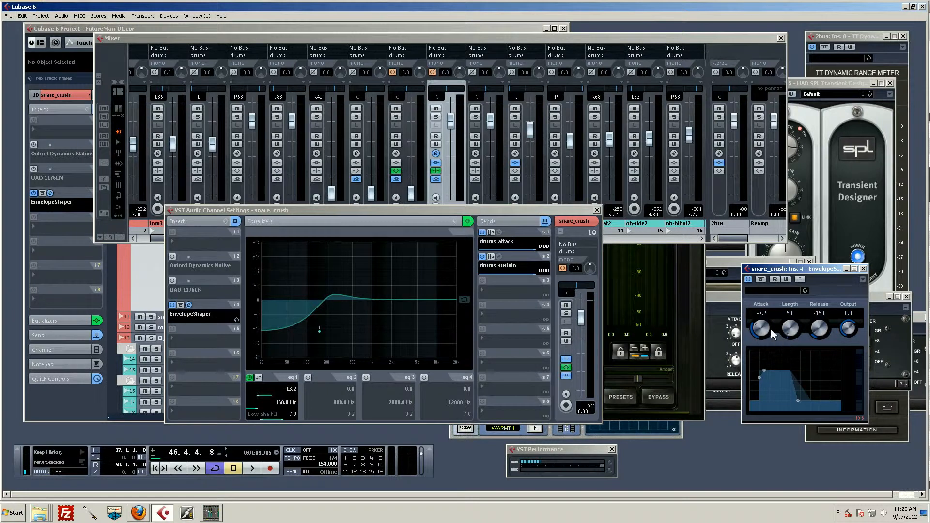
mouse_move(761, 330)
mouse_down()
mouse_move(757, 349)
mouse_move(760, 321)
mouse_up()
mouse_move(761, 327)
mouse_down()
mouse_move(769, 296)
mouse_move(764, 328)
mouse_up()
key(space)
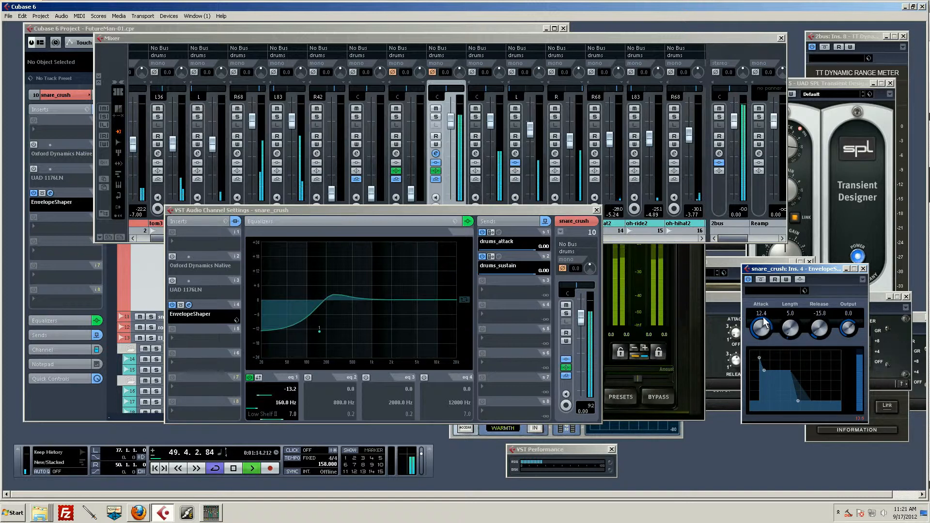
drag(763, 328, 765, 316)
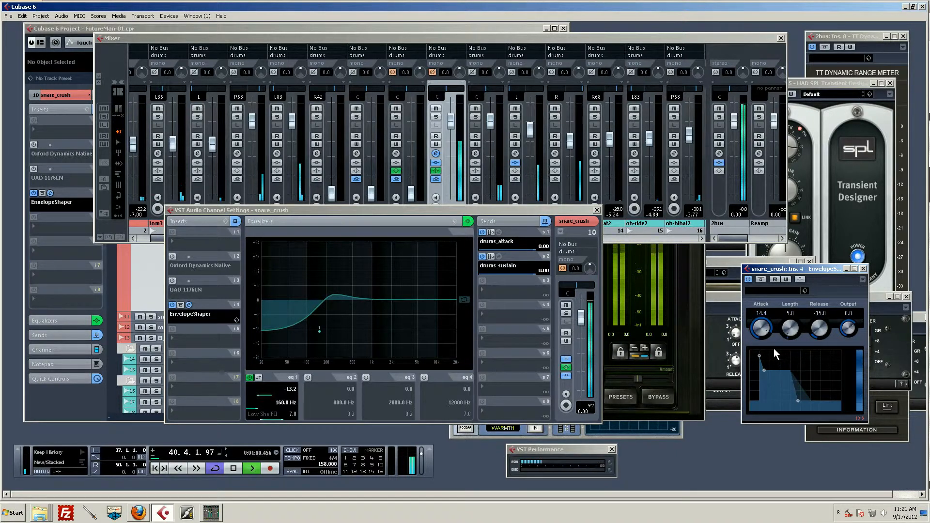
key(space)
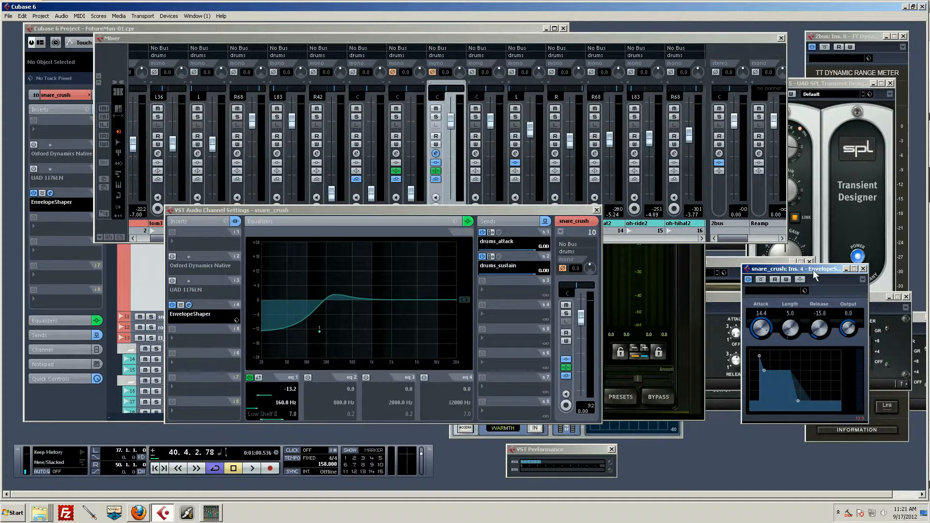
Reposition the EnvelopeShaper editor, bring the 2bus TT Dynamic Range Meter to the front, and meter the full mix with snare_crush
drag(814, 275, 798, 287)
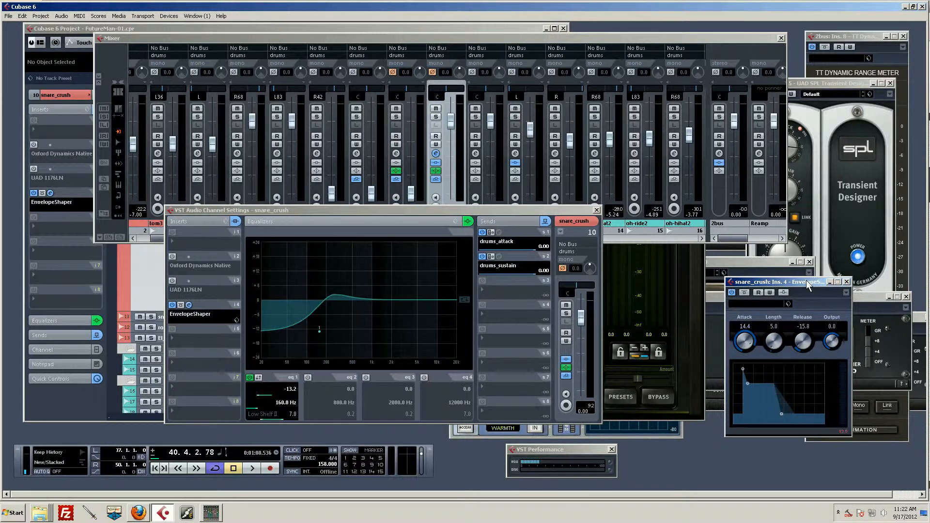
drag(806, 280, 798, 257)
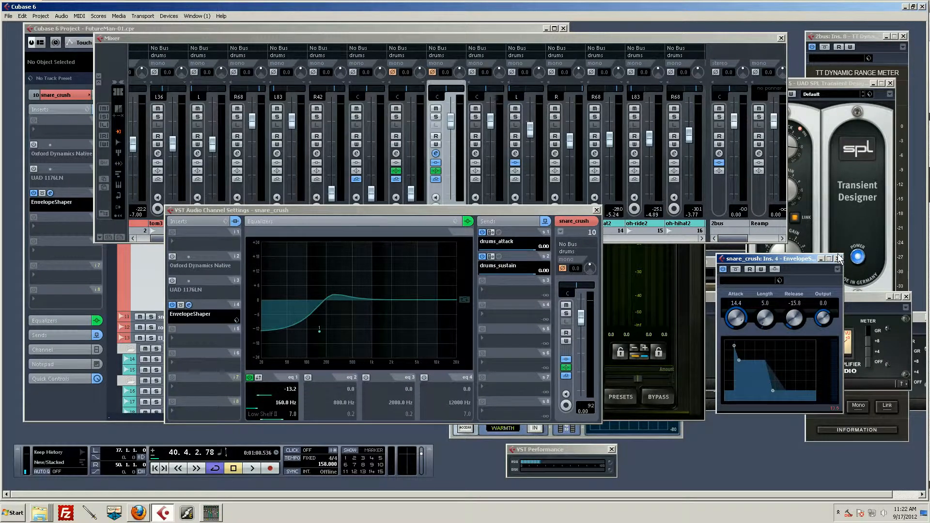
click(719, 153)
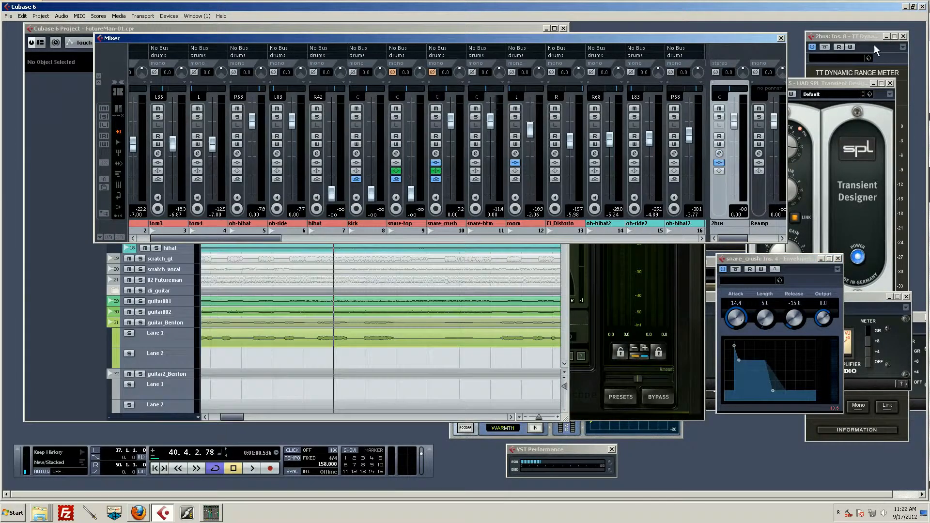
click(873, 47)
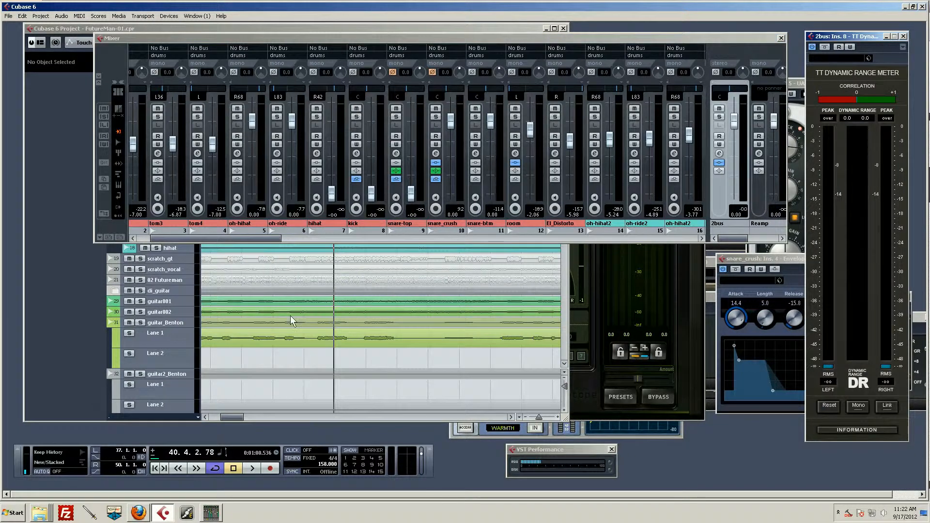
key(space)
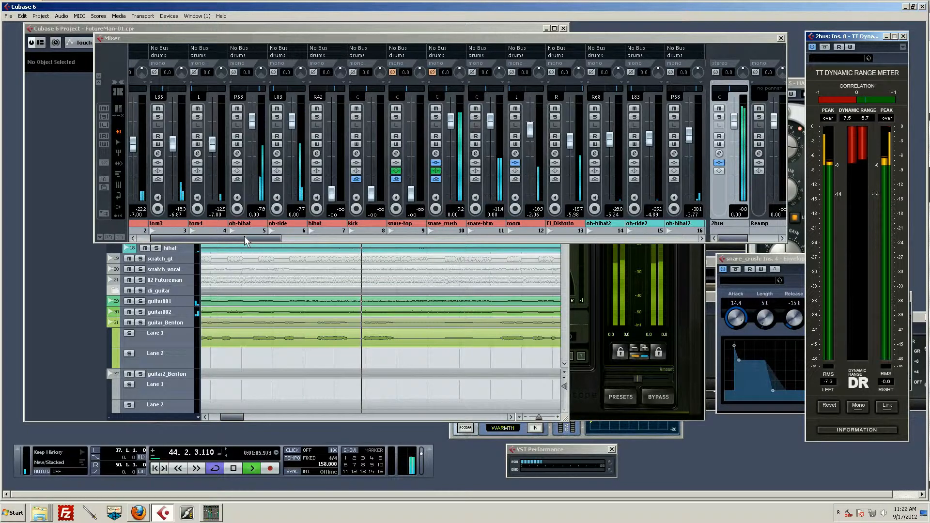
key(space)
Pull the snare_crush fader down to -∞, reset snare-top to 0.00, and audition snare-top soloed
drag(451, 121, 450, 201)
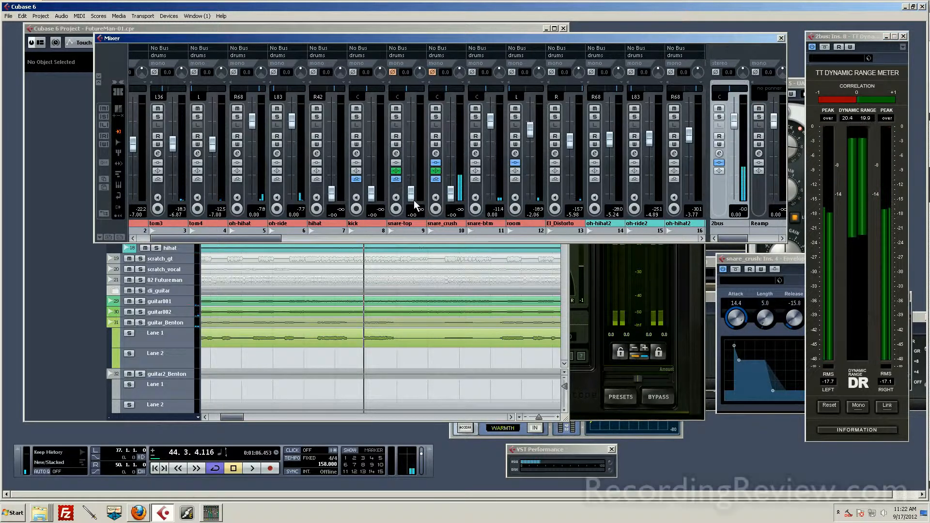
ctrl+click(414, 191)
click(396, 117)
key(space)
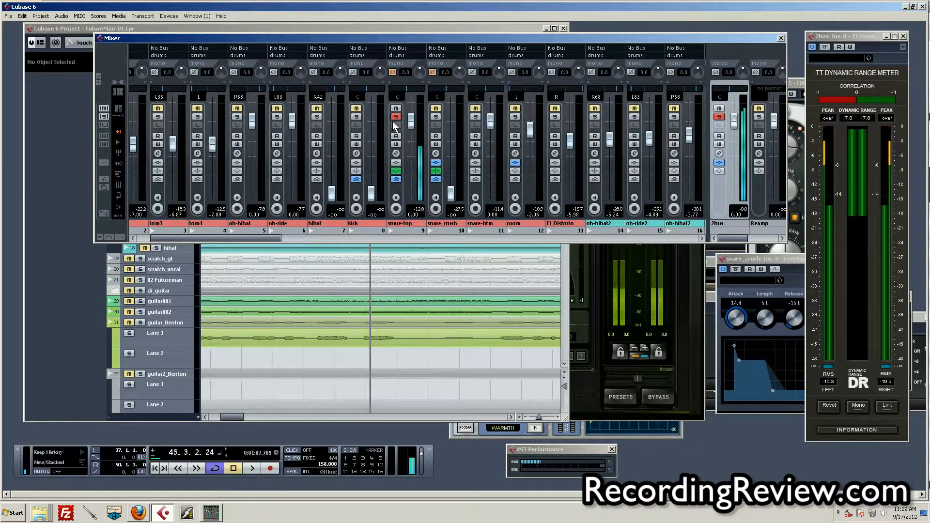
Clear the snare-top solo and meter the full mix with snare-top in place of snare_crush
click(397, 116)
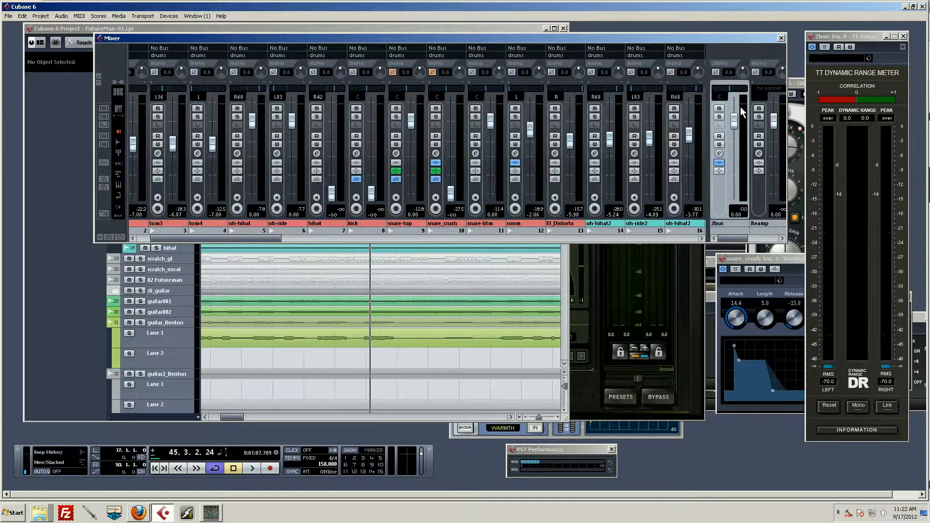
key(space)
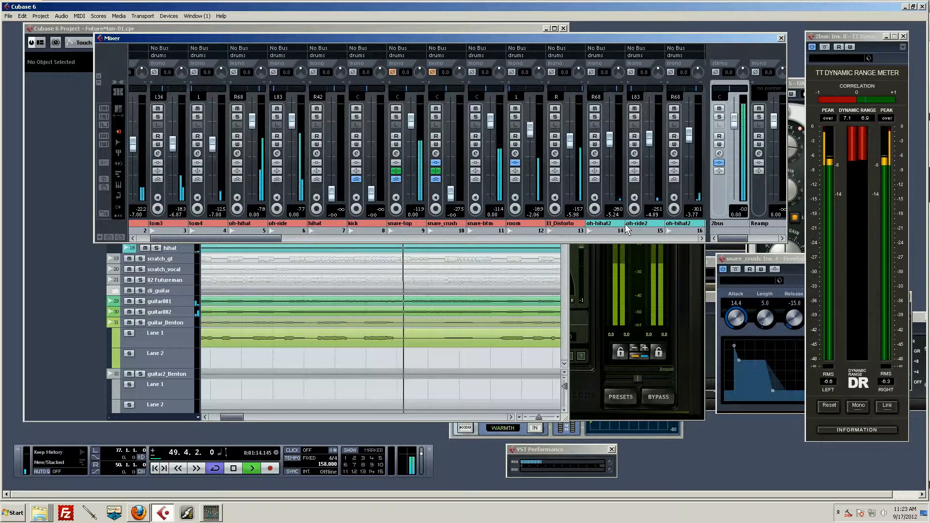
key(space)
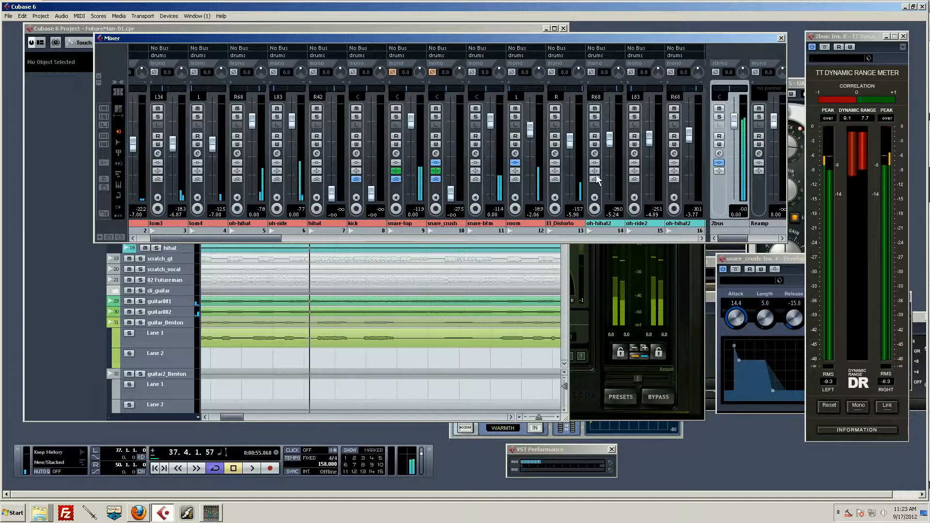